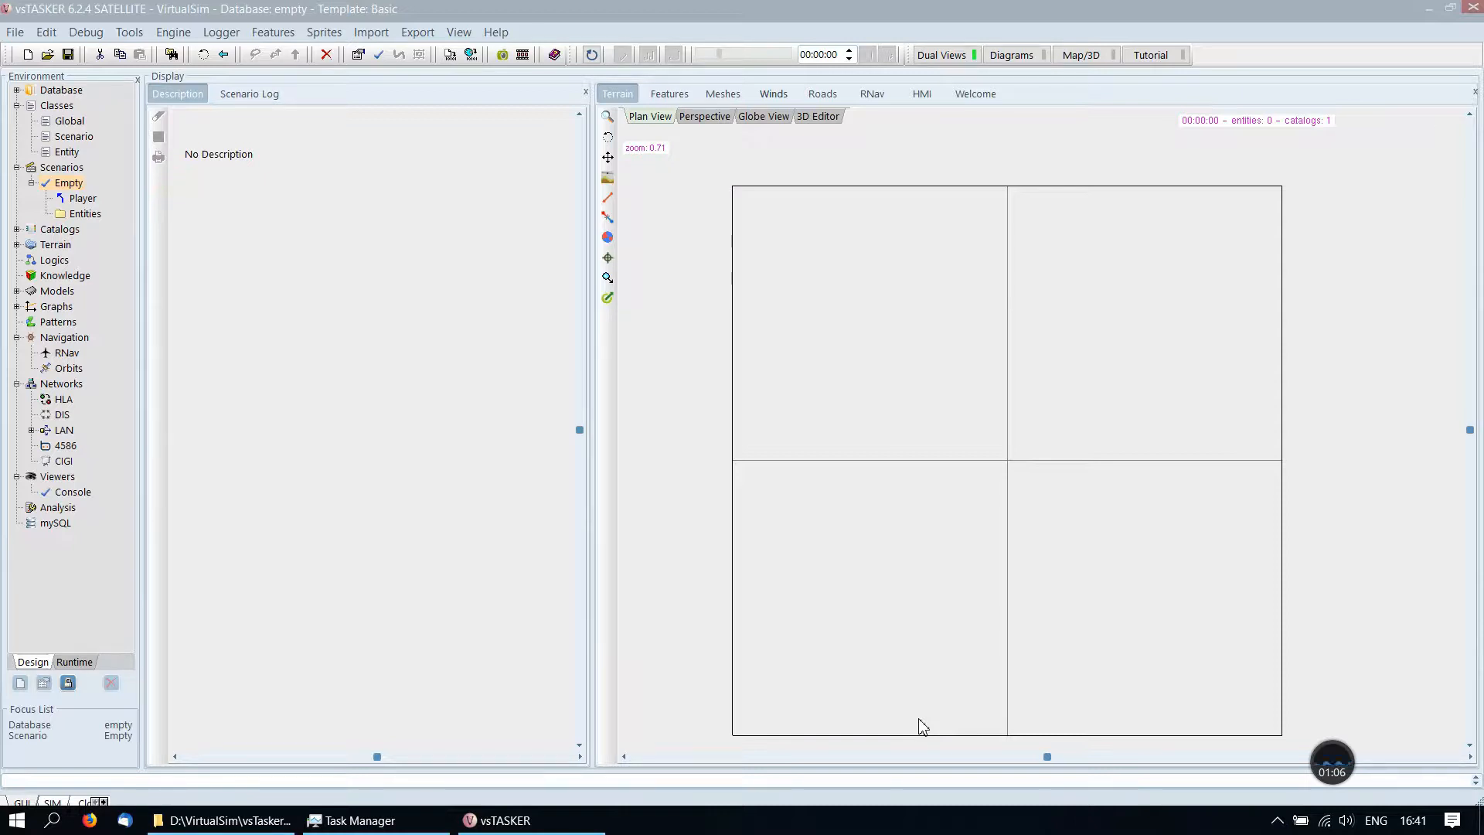
# Step: Add the default catalog entity to the southwest quadrant of the terrain, at about X -510 m, Y -347 m
pyautogui.scroll(1, 901, 520)
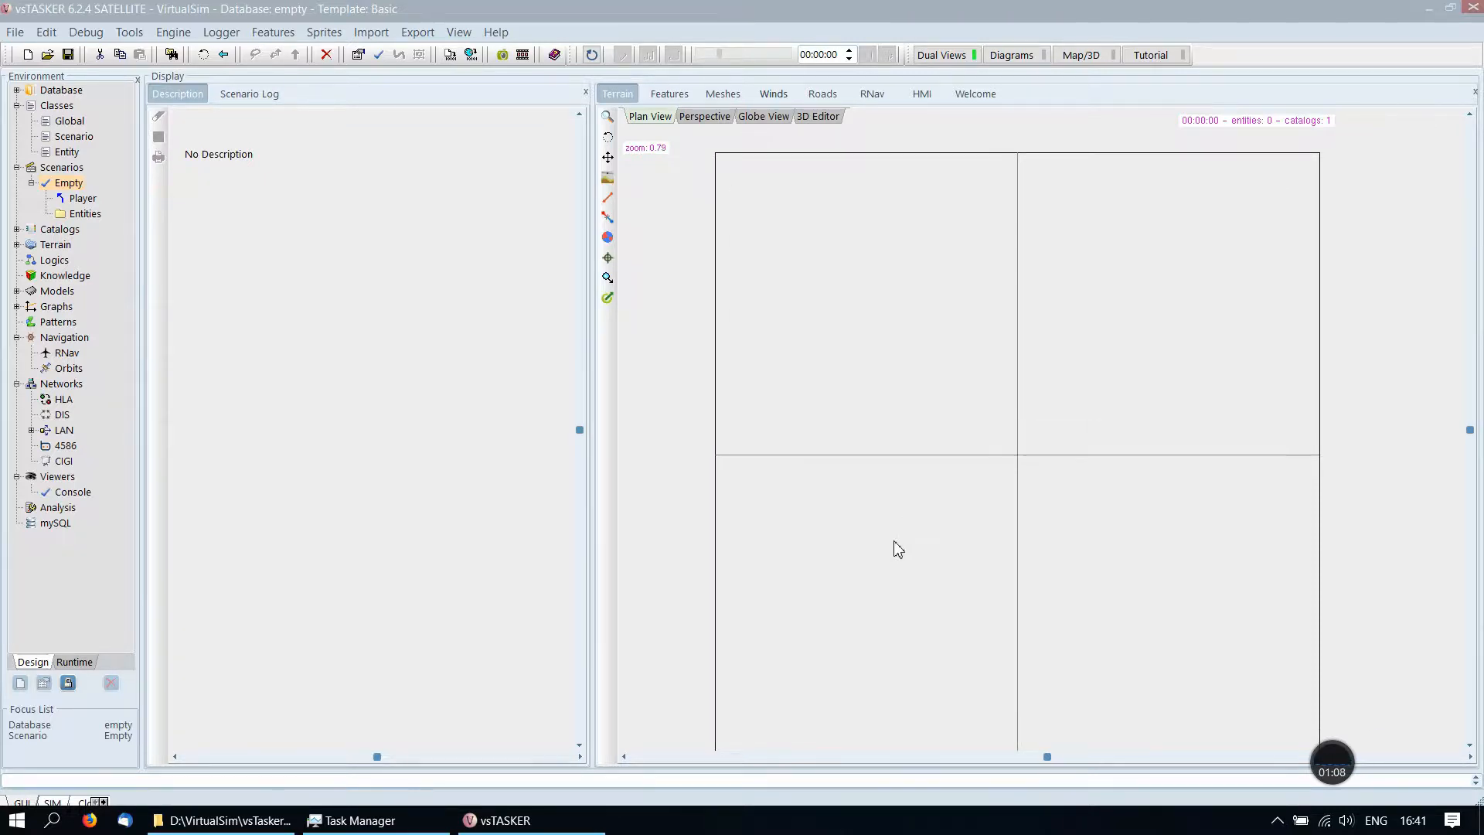
pyautogui.rightClick(895, 541)
pyautogui.moveTo(983, 629)
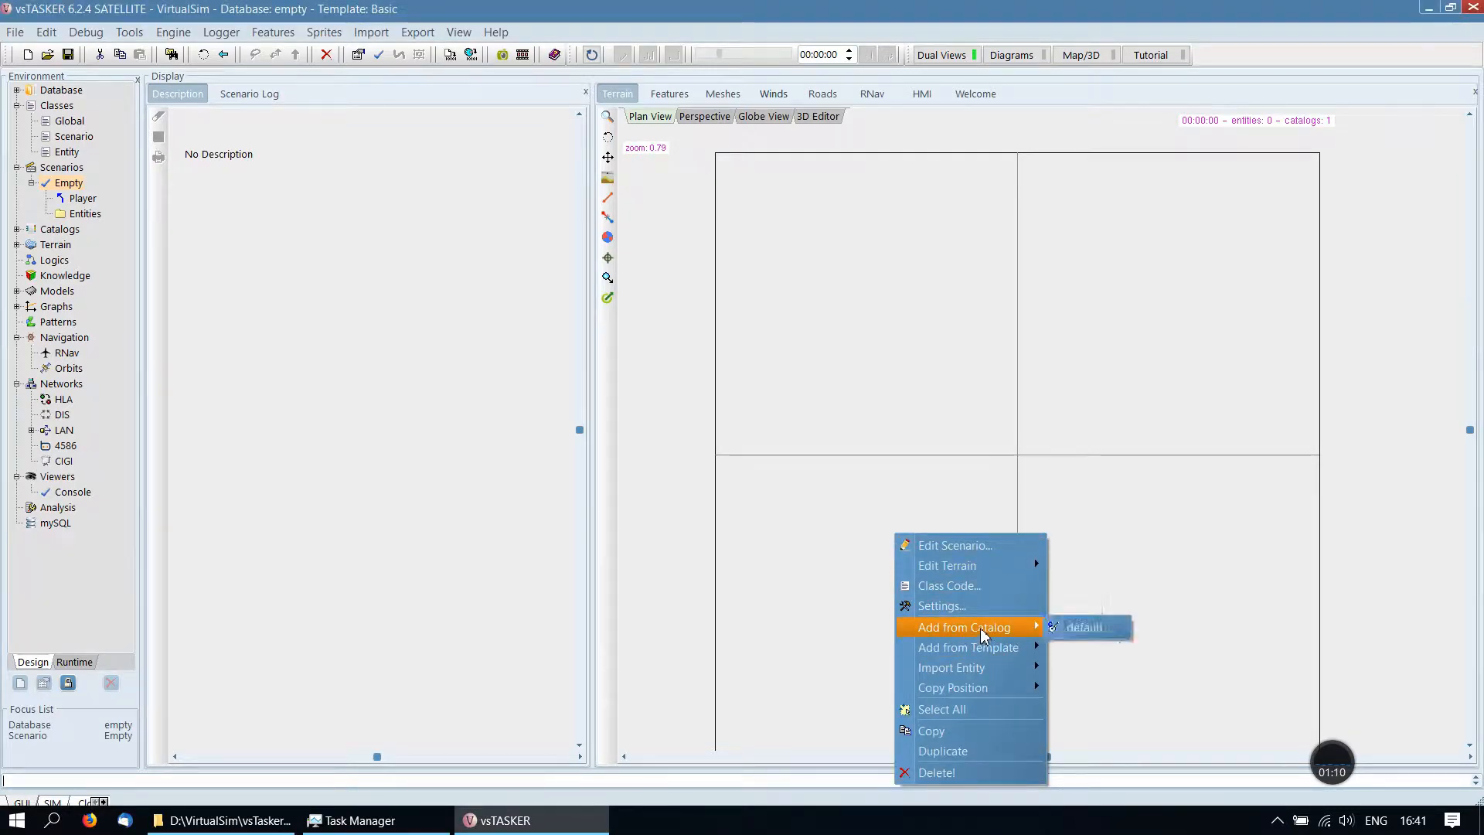
pyautogui.click(1082, 628)
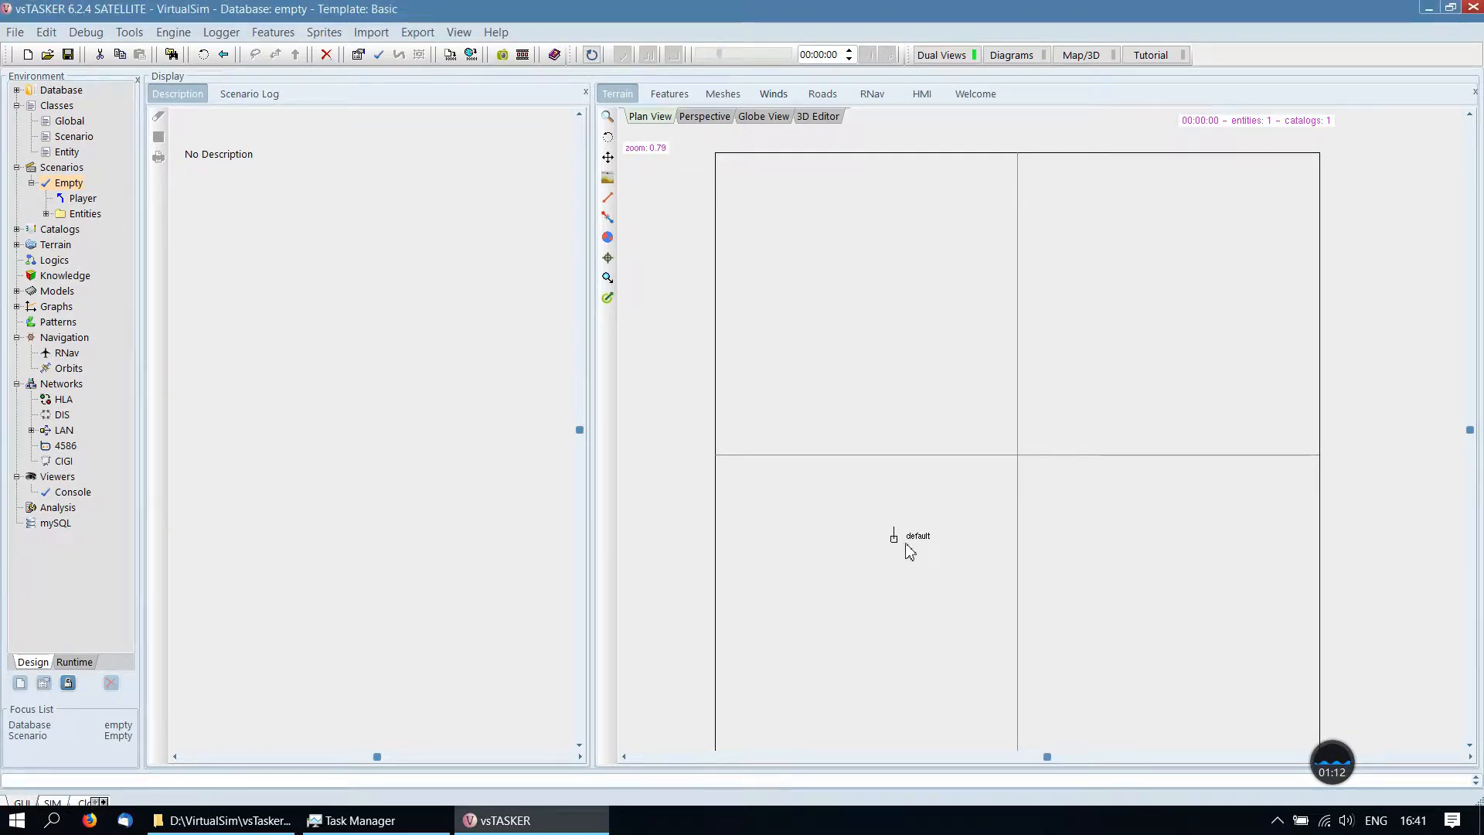
# Step: Rename the default entity as car, with heading 45 deg and speed 20 m/s, and switch the speed unit to km/h
pyautogui.doubleClick(894, 540)
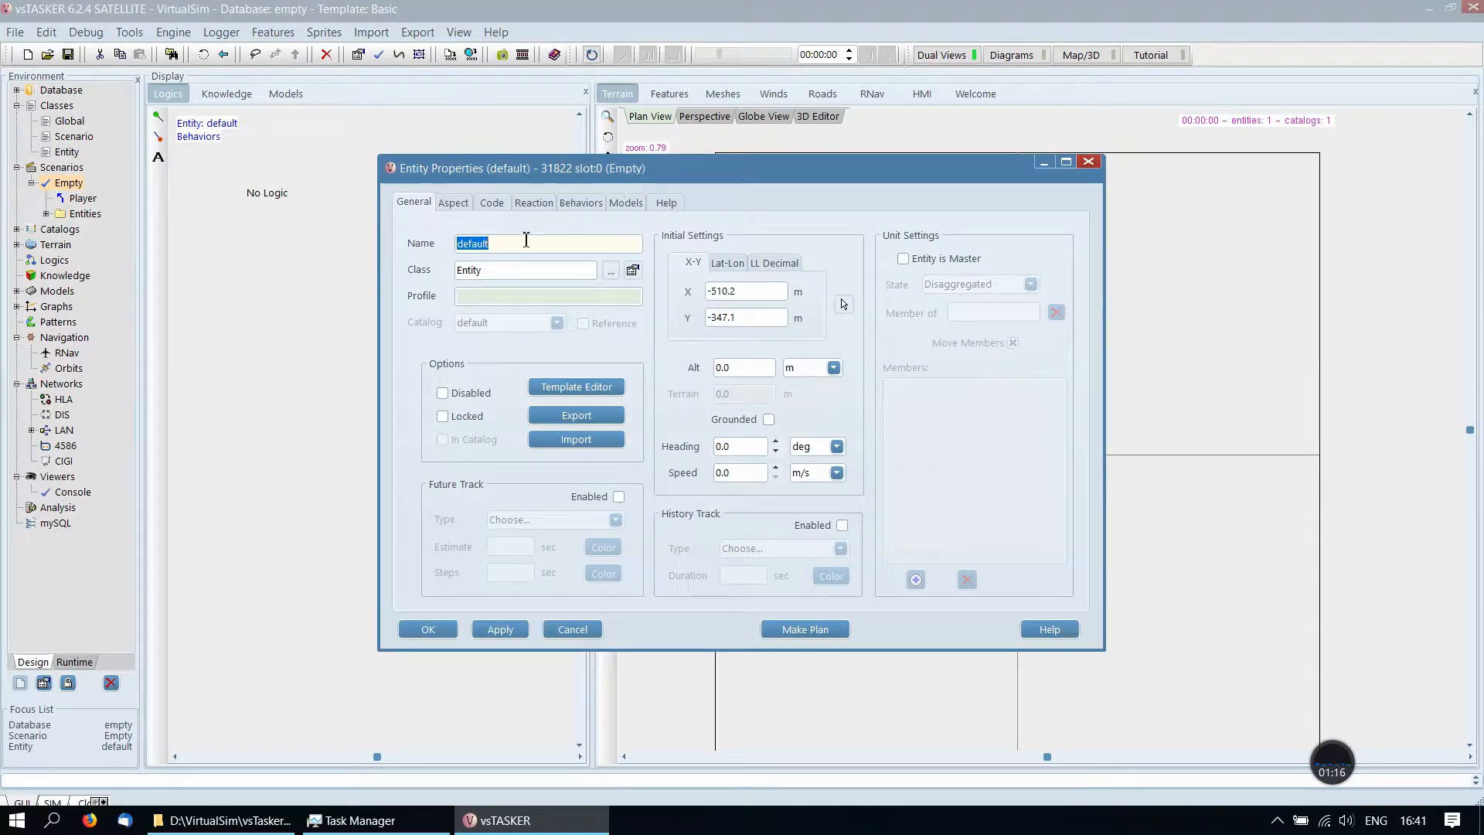
pyautogui.write('car')
pyautogui.doubleClick(740, 449)
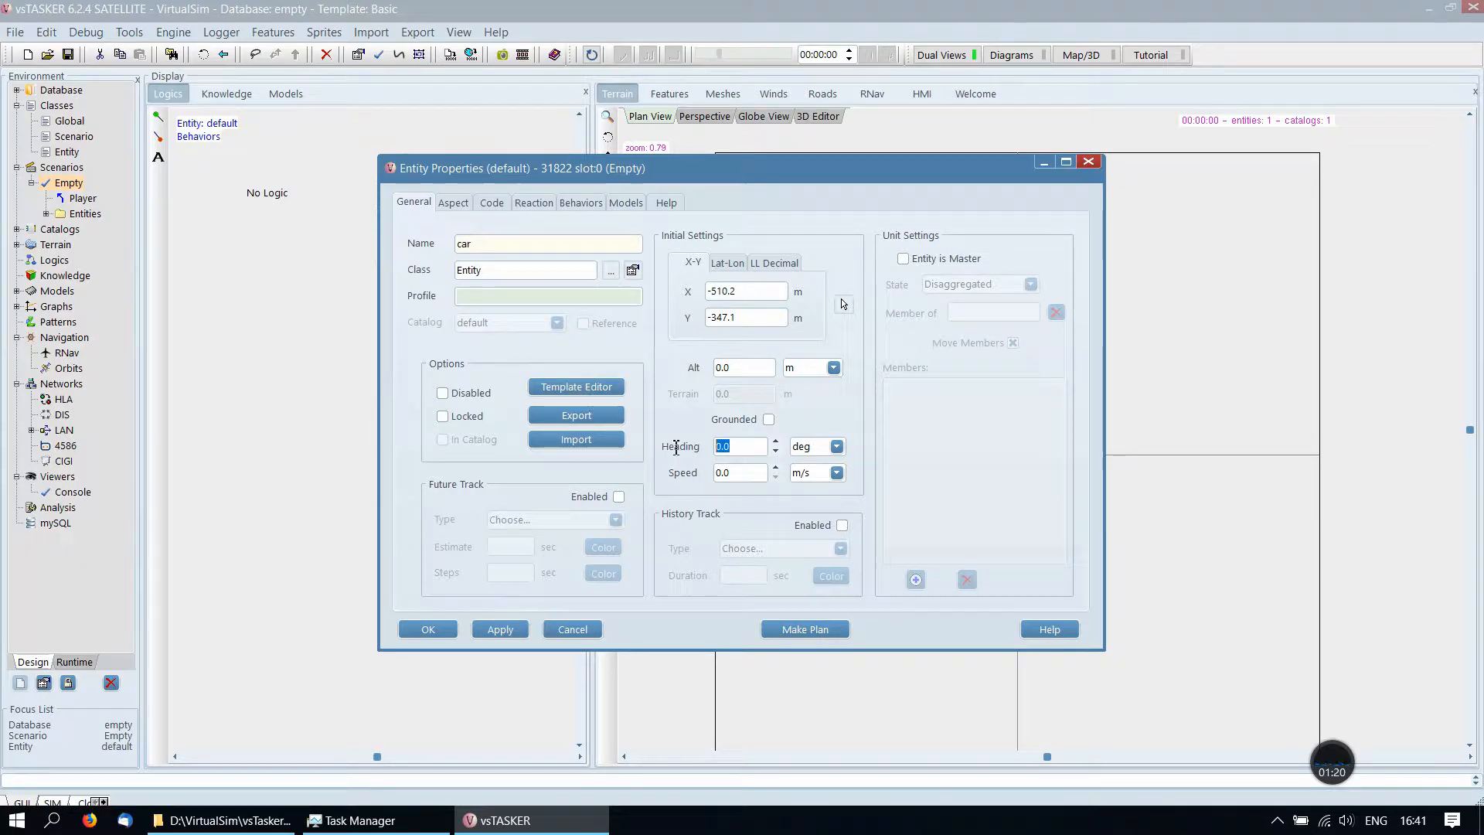
pyautogui.write('45')
pyautogui.doubleClick(741, 472)
pyautogui.write('20')
pyautogui.click(837, 473)
pyautogui.click(812, 516)
pyautogui.click(495, 629)
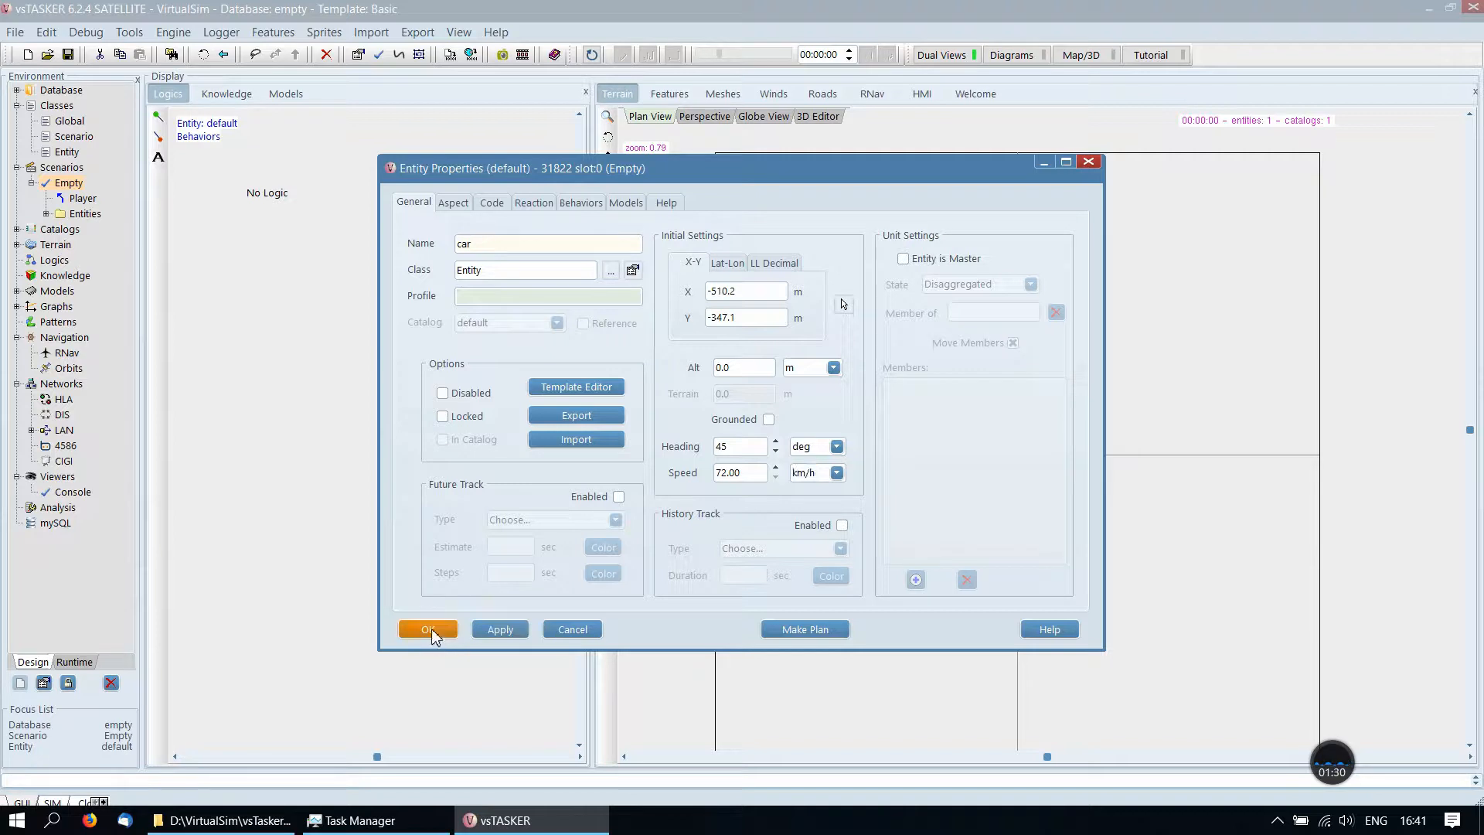
pyautogui.click(433, 632)
# Step: Generate and build the simulation code, load the simulation into the engine and start it
pyautogui.scroll(2, 904, 574)
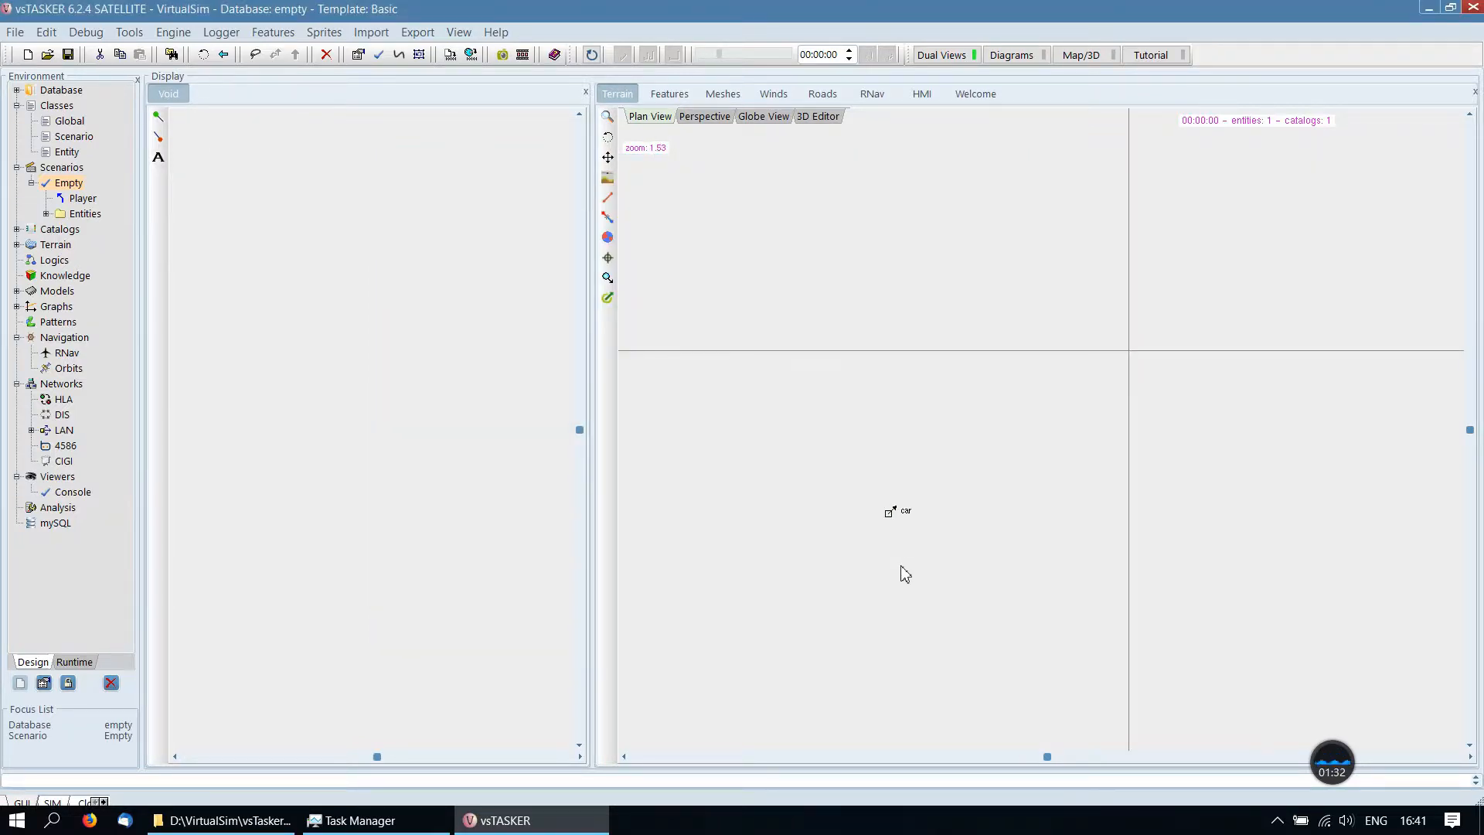
pyautogui.click(451, 55)
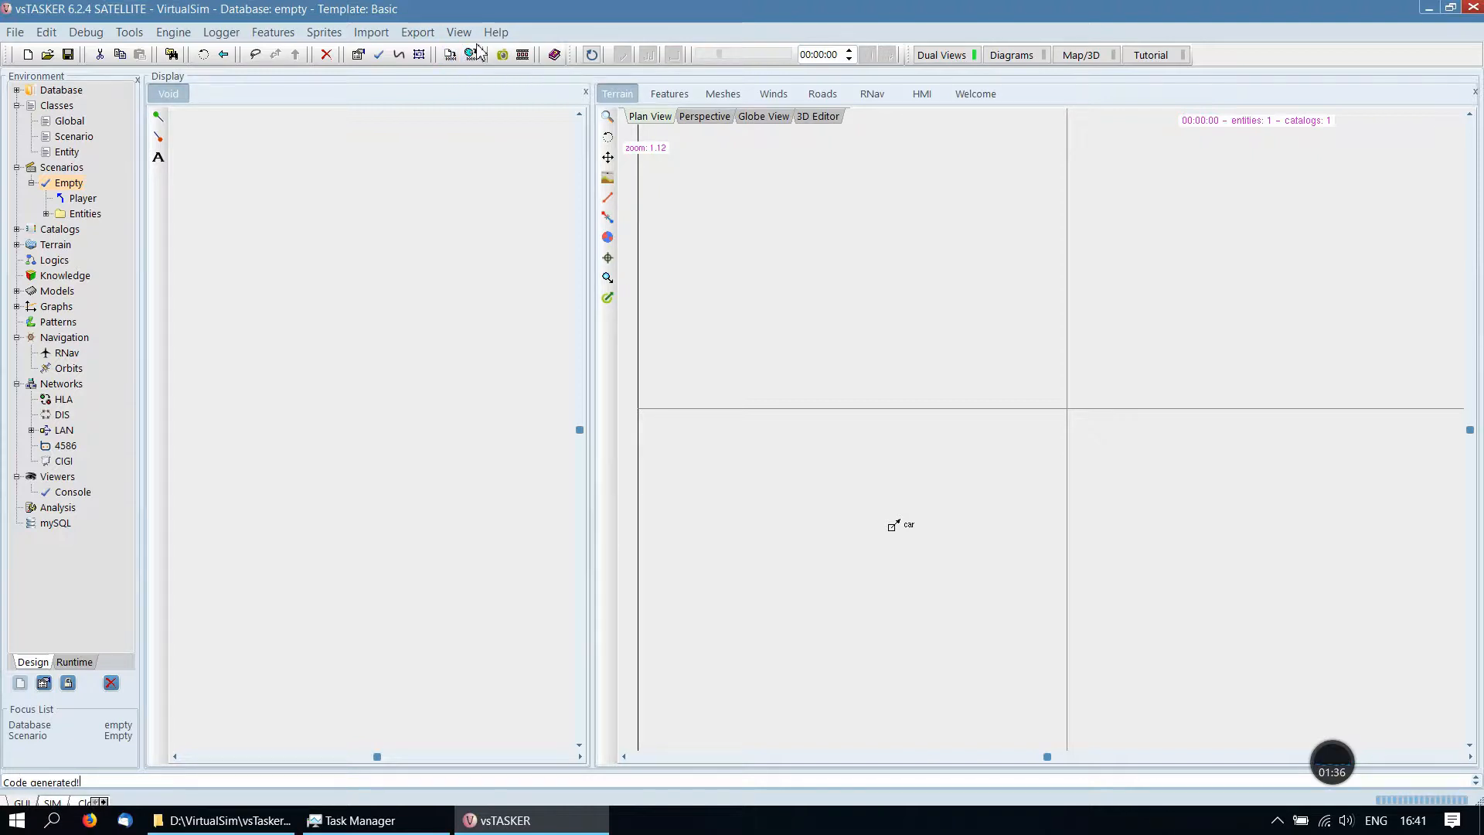
pyautogui.click(471, 59)
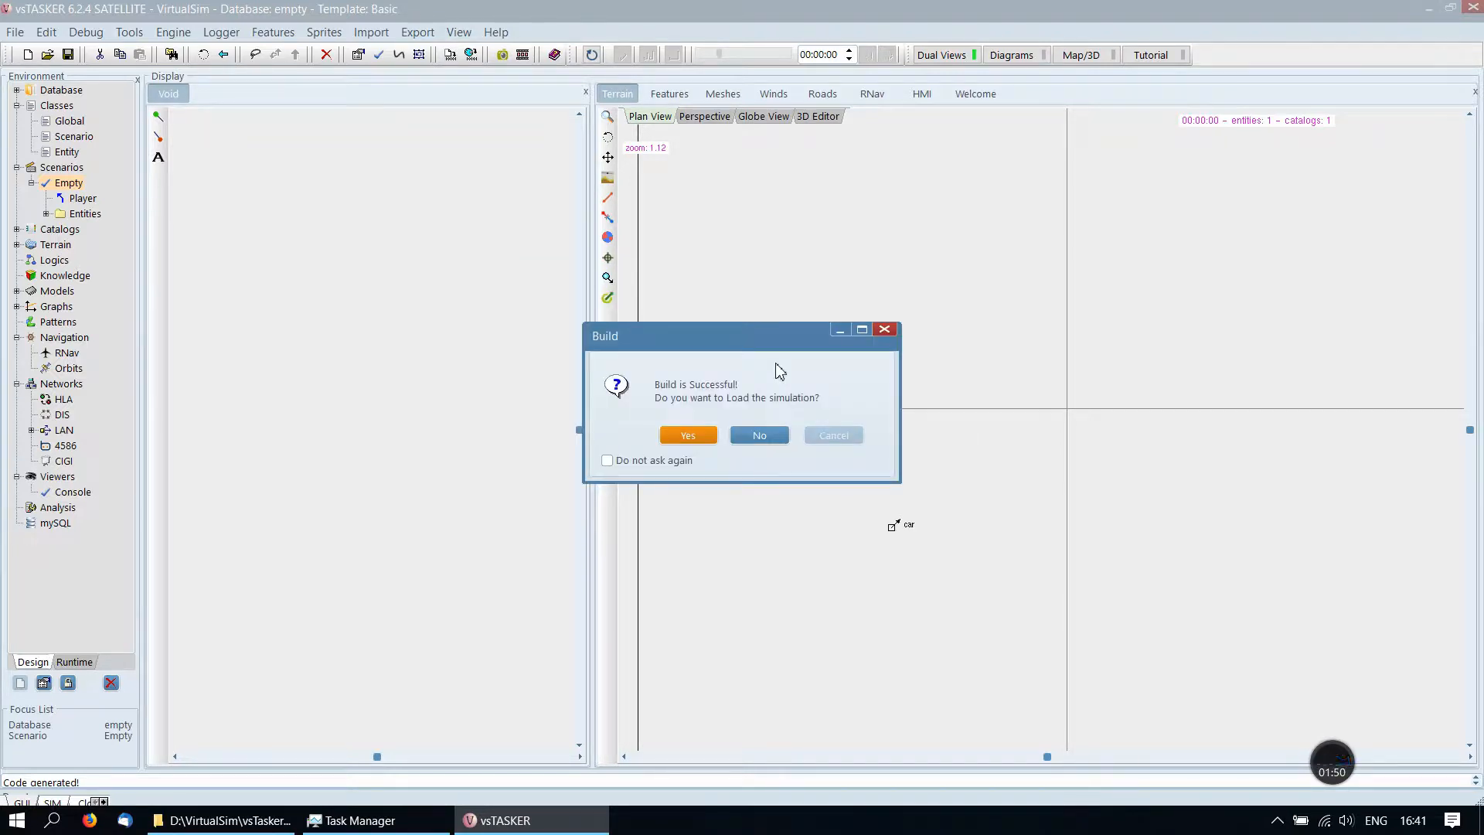
pyautogui.click(699, 438)
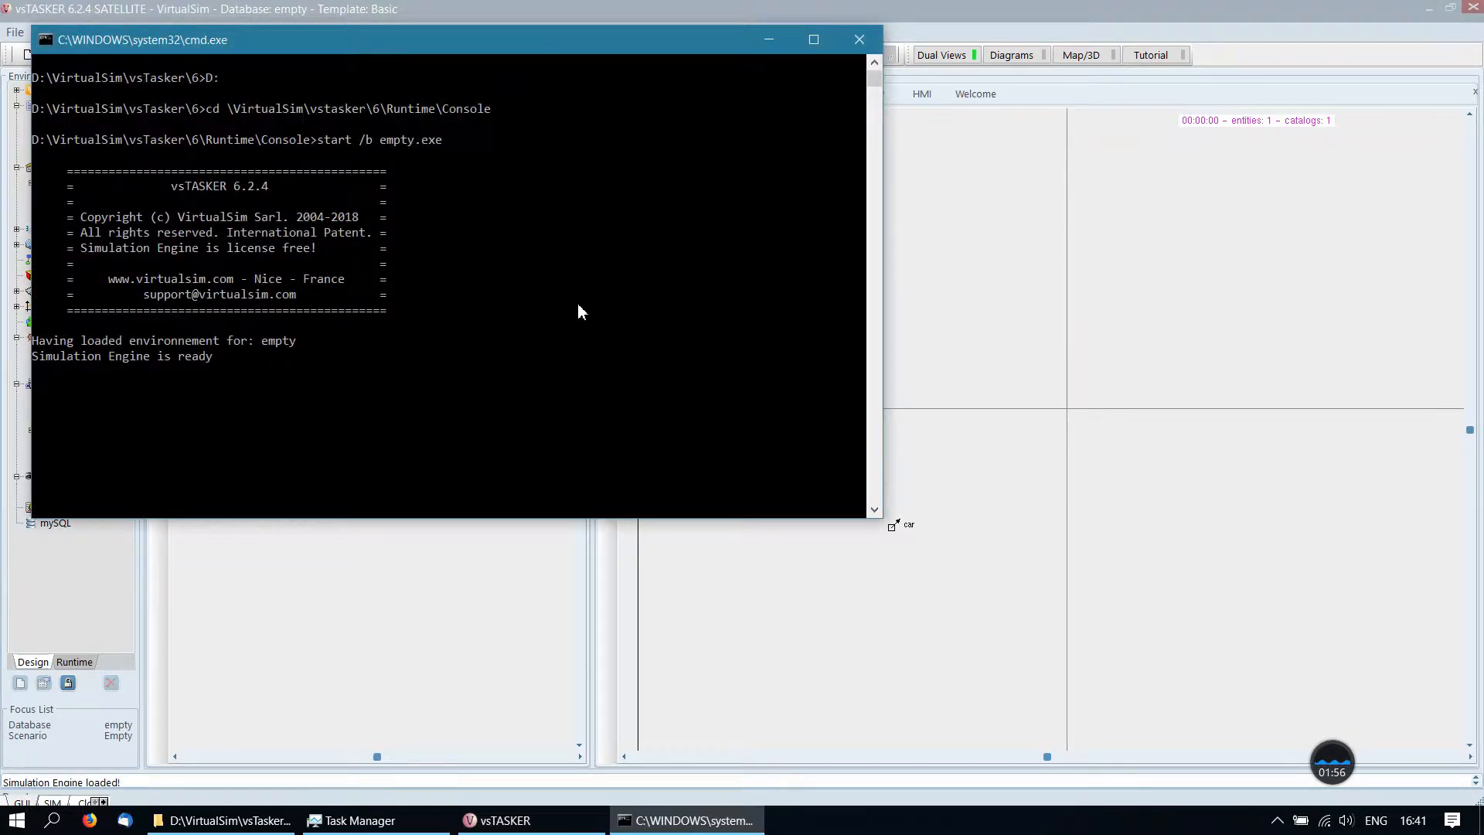
pyautogui.click(994, 10)
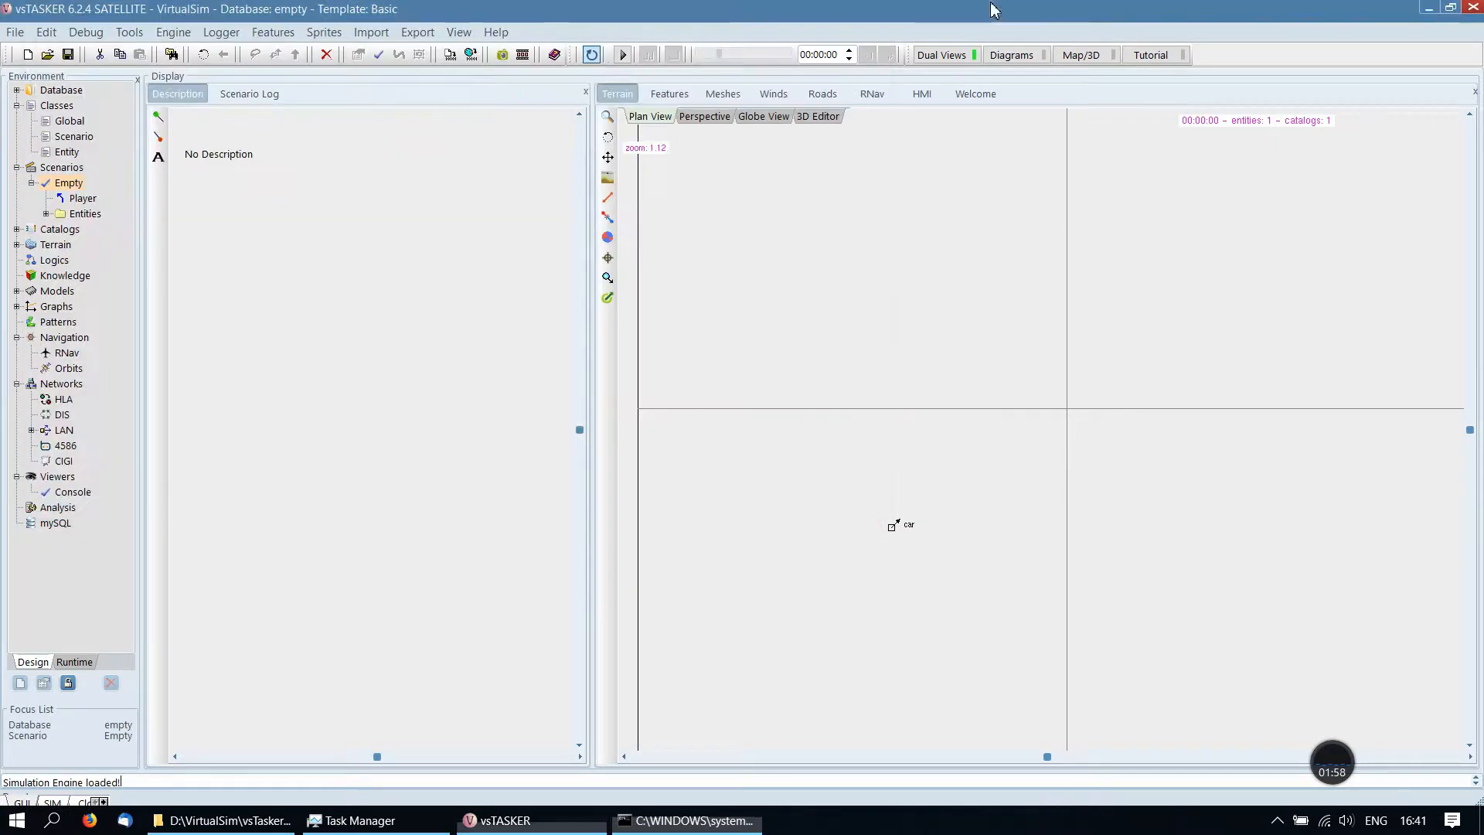
pyautogui.click(625, 56)
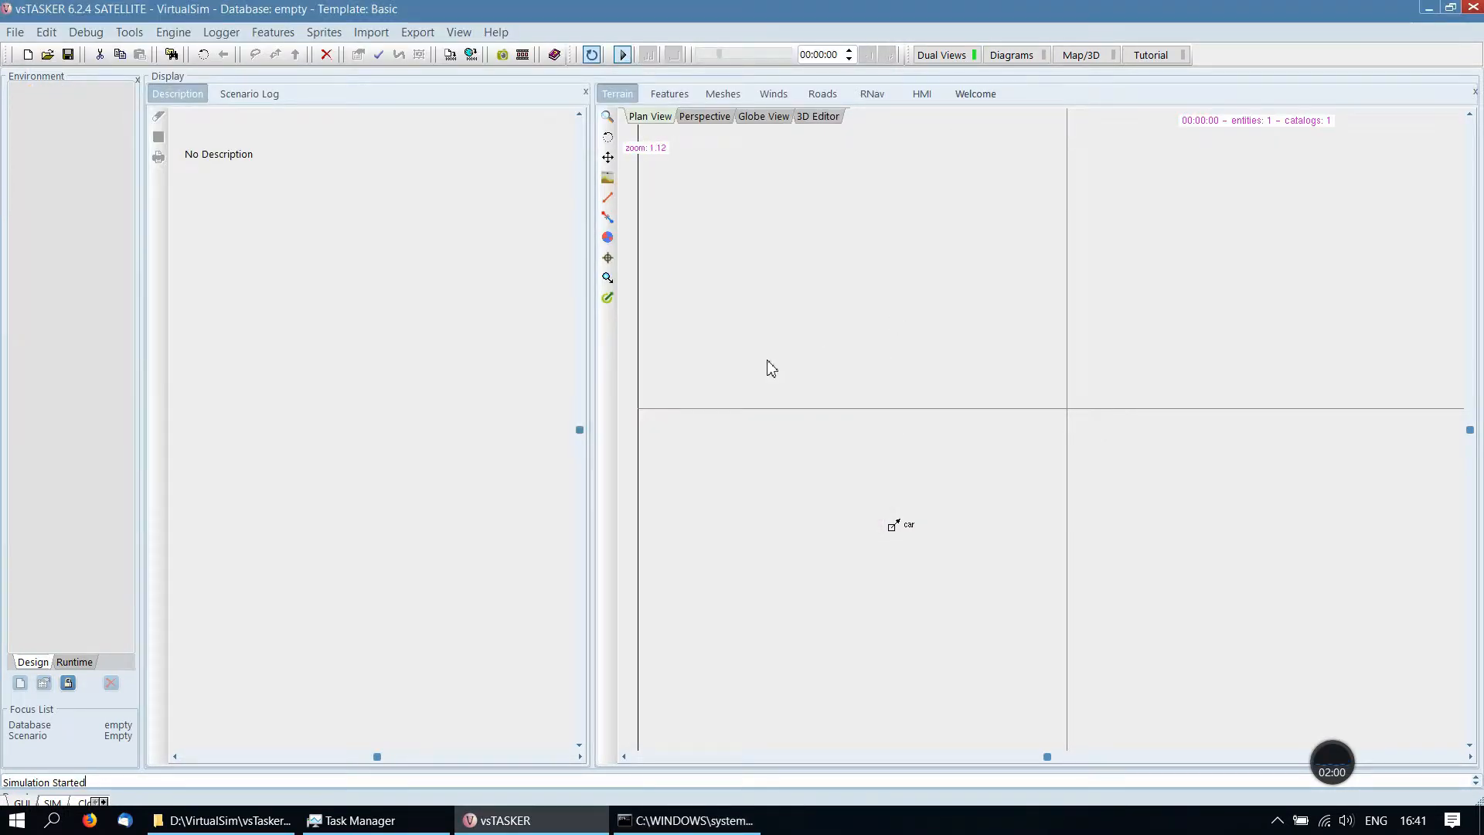
# Step: Open the running car's status window and check the simulation engine's console output
pyautogui.click(902, 526)
pyautogui.doubleClick(902, 527)
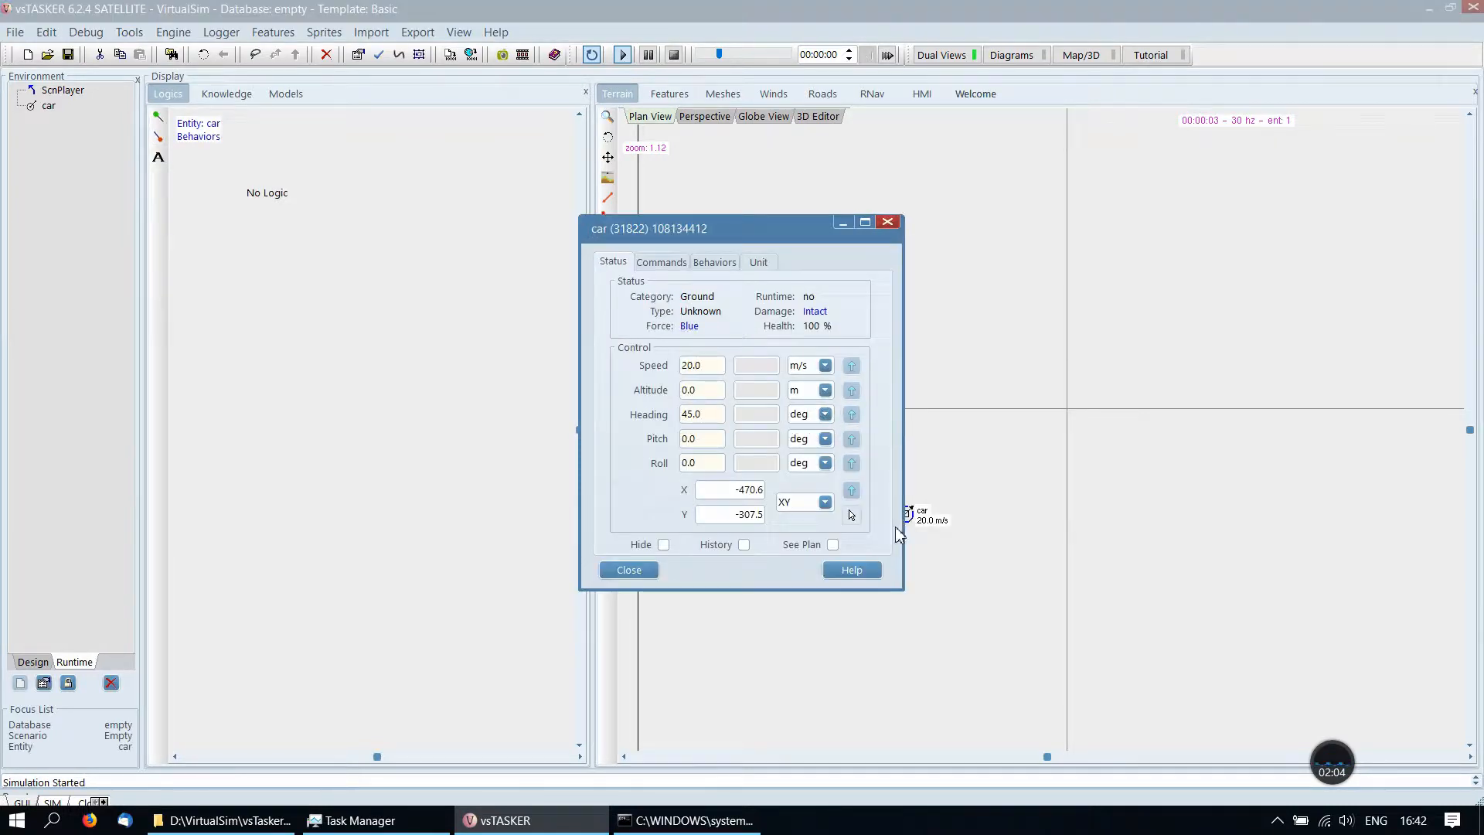
pyautogui.click(694, 821)
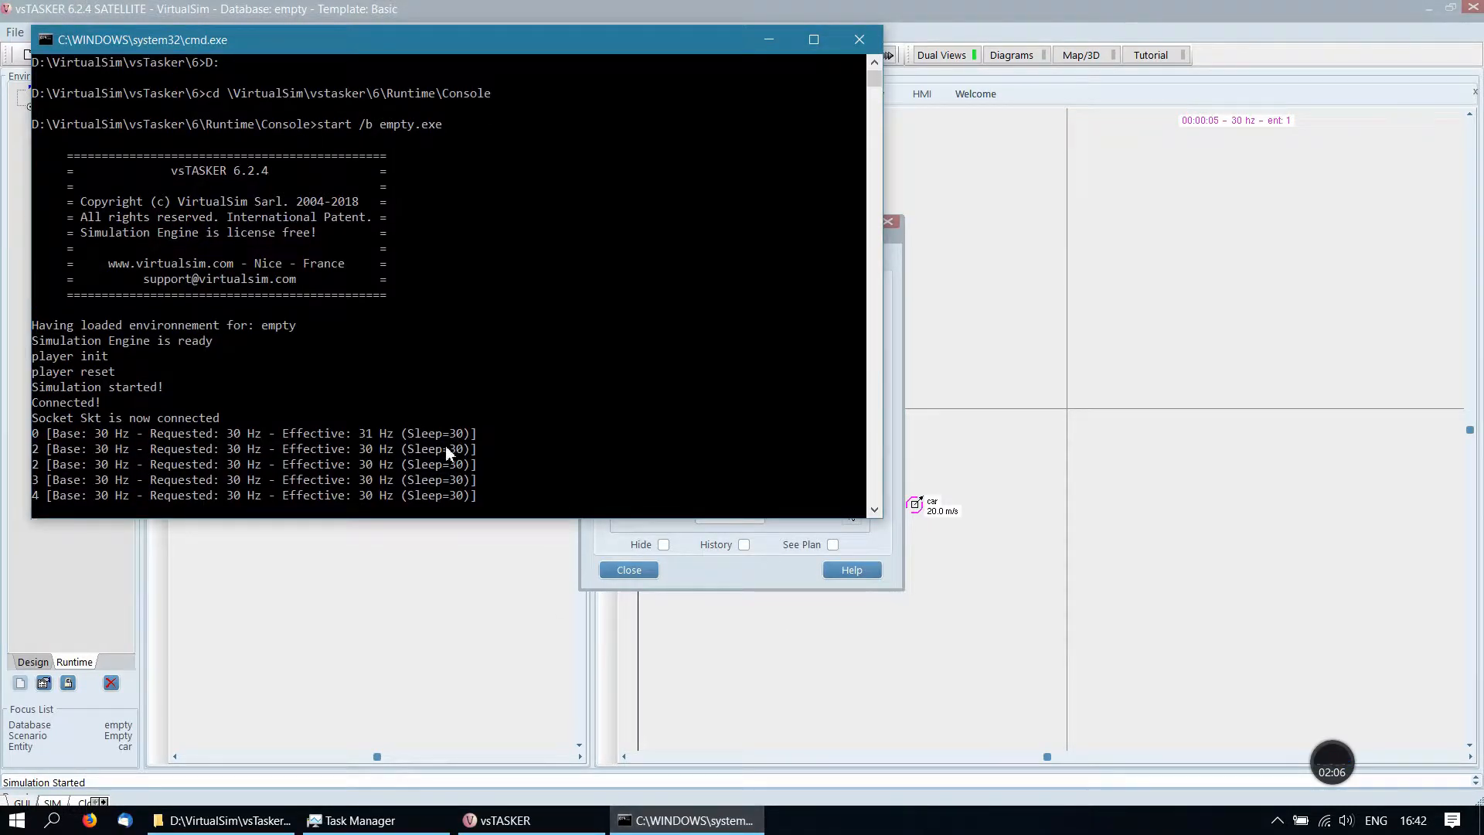
pyautogui.click(889, 17)
# Step: Apply a speed of 30 m/s and a heading of 180 deg to the running car
pyautogui.click(767, 366)
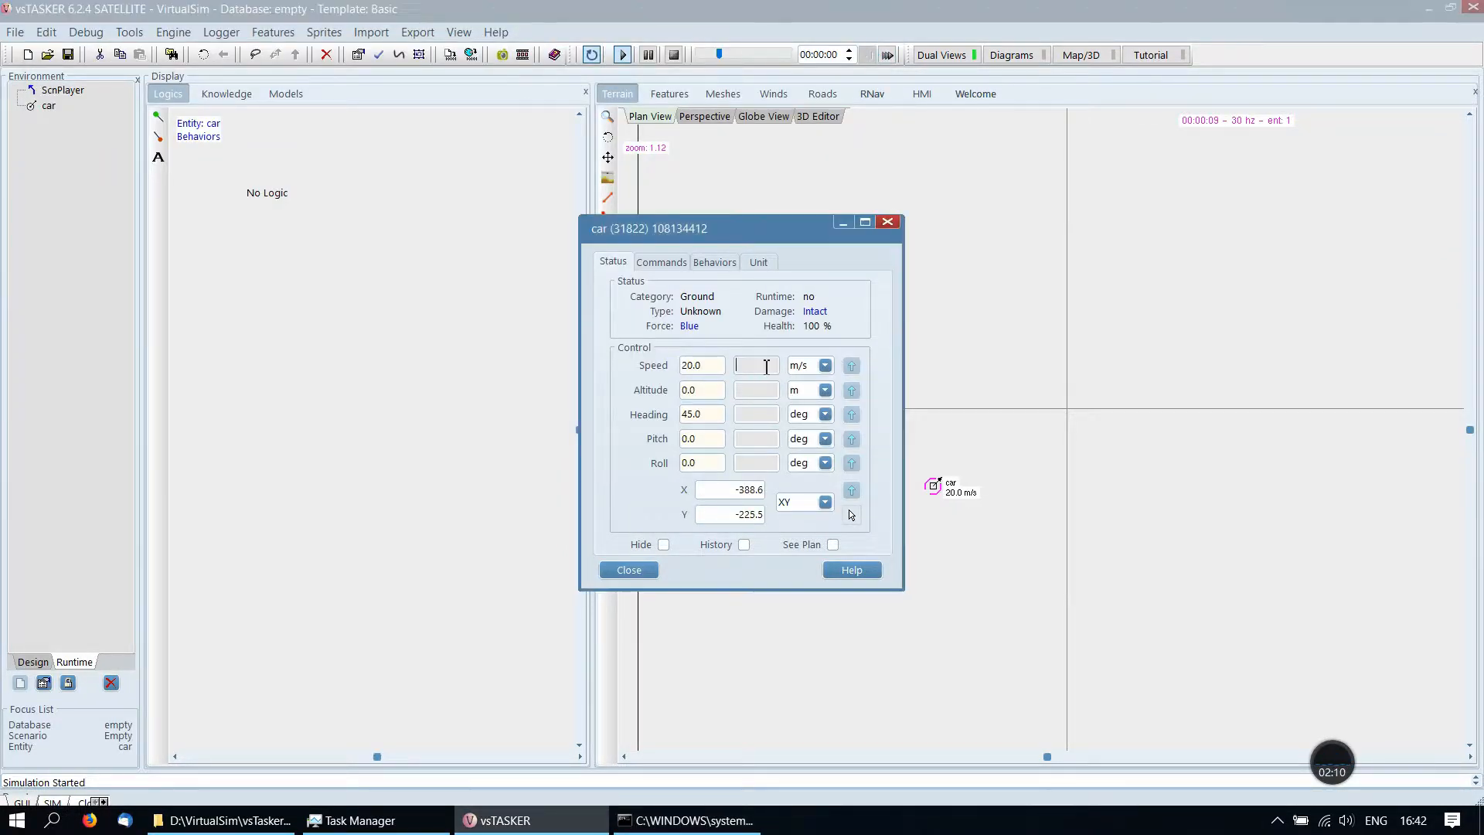
pyautogui.write('30')
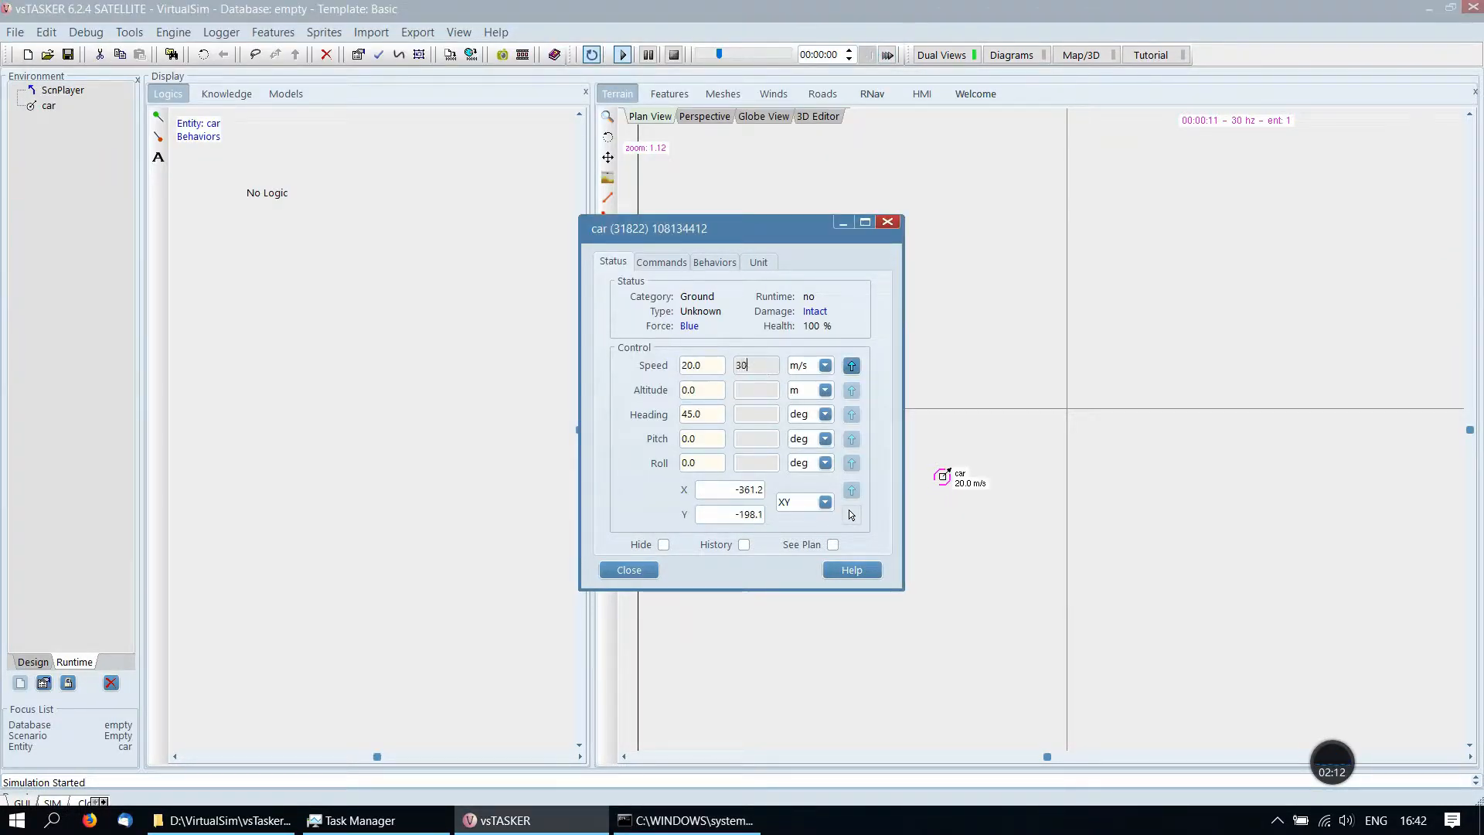
pyautogui.click(853, 368)
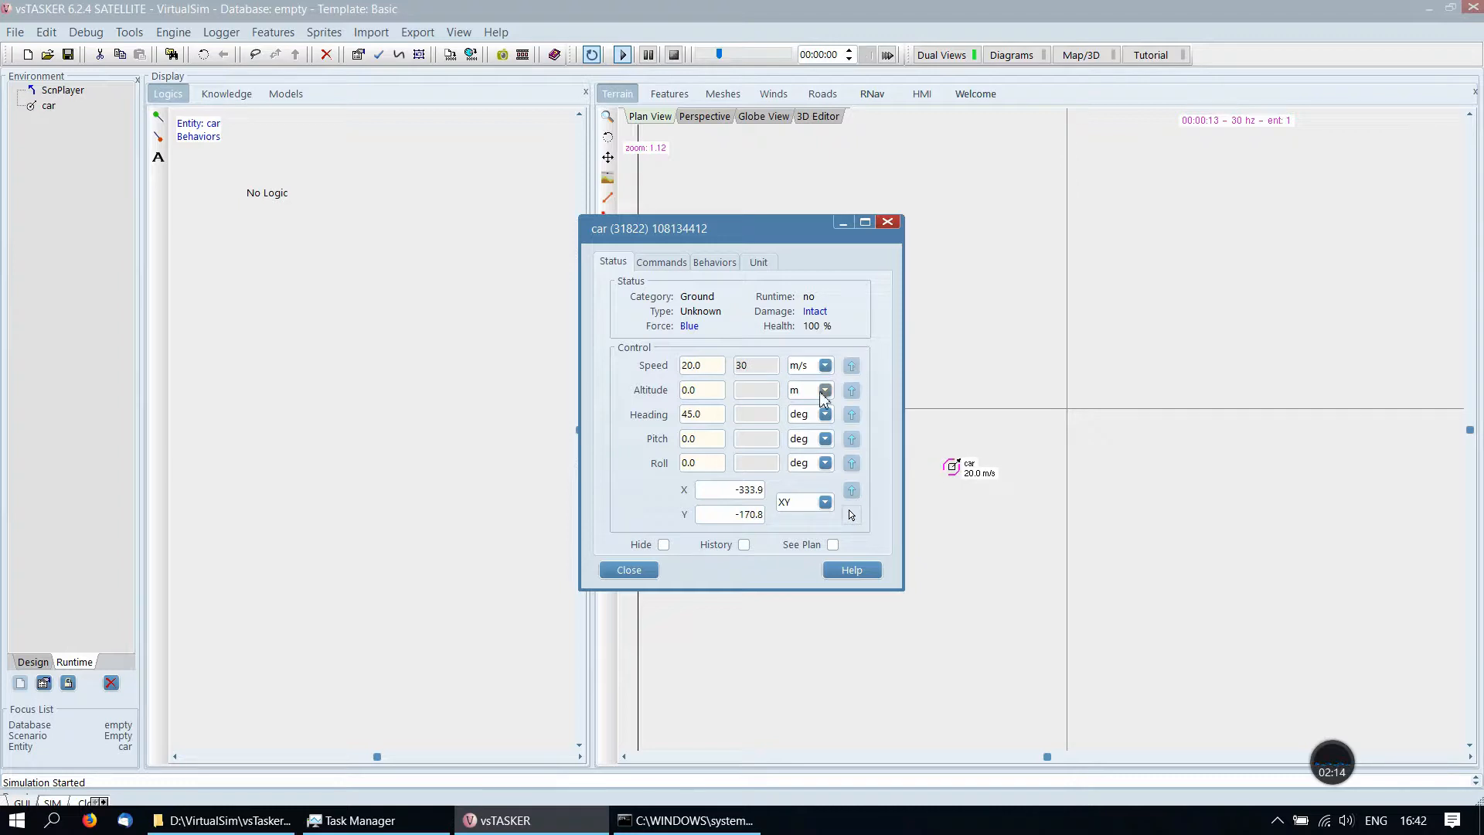
pyautogui.click(758, 417)
pyautogui.write('180')
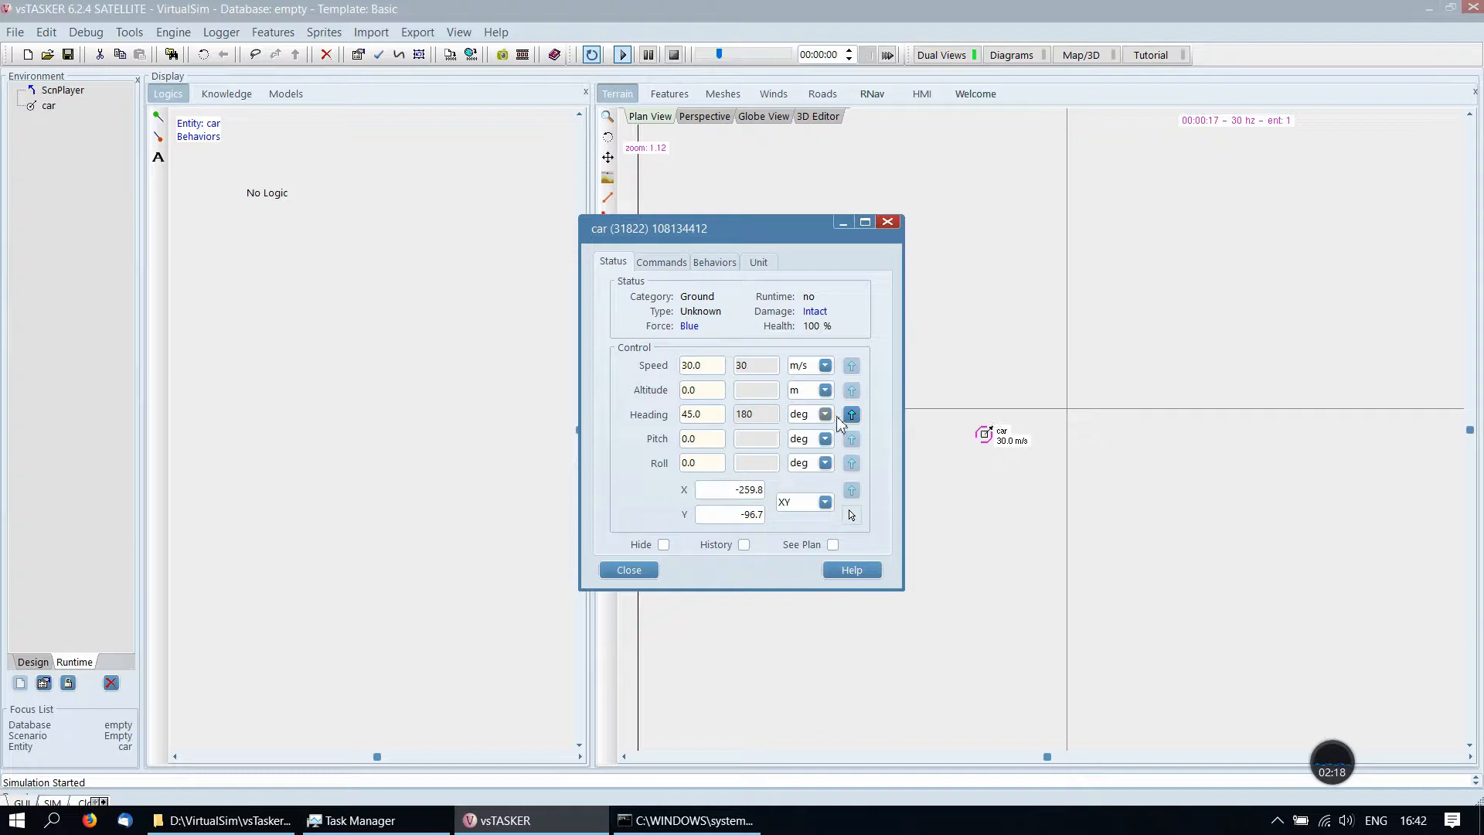
pyautogui.click(851, 414)
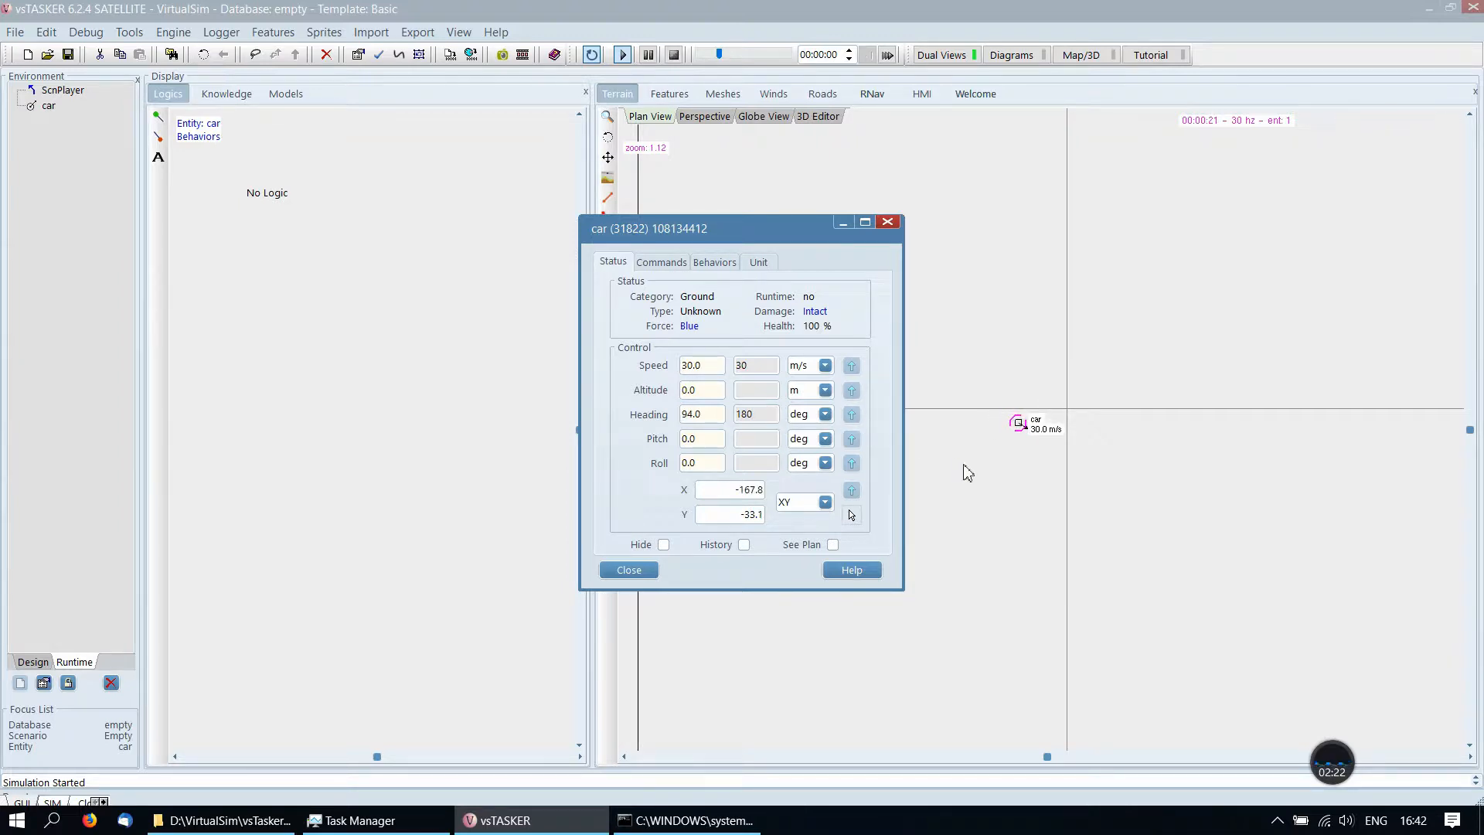
# Step: Close the car's status window, then stop and unload the simulation
pyautogui.click(638, 570)
pyautogui.click(673, 61)
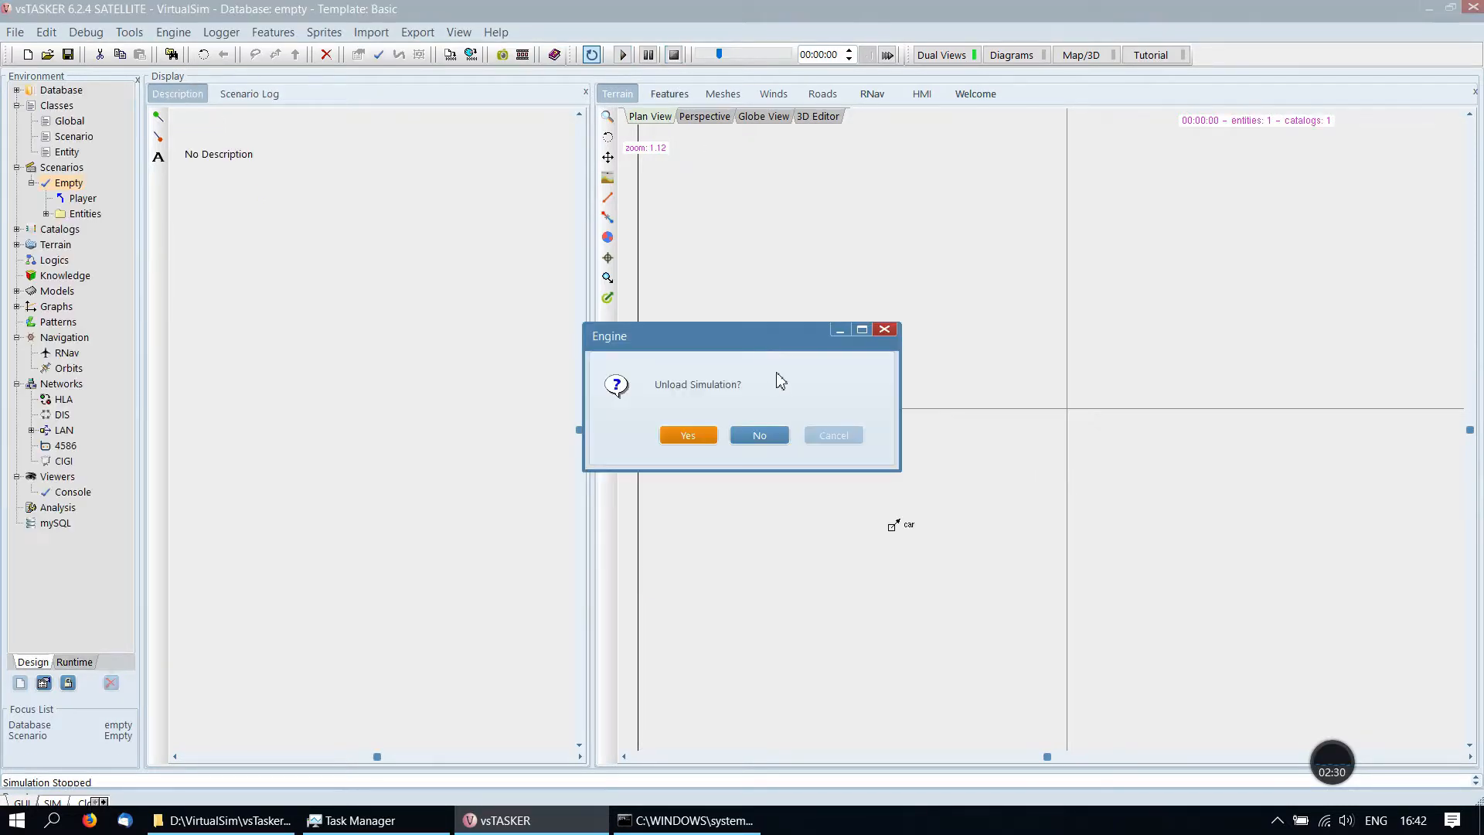
pyautogui.click(689, 436)
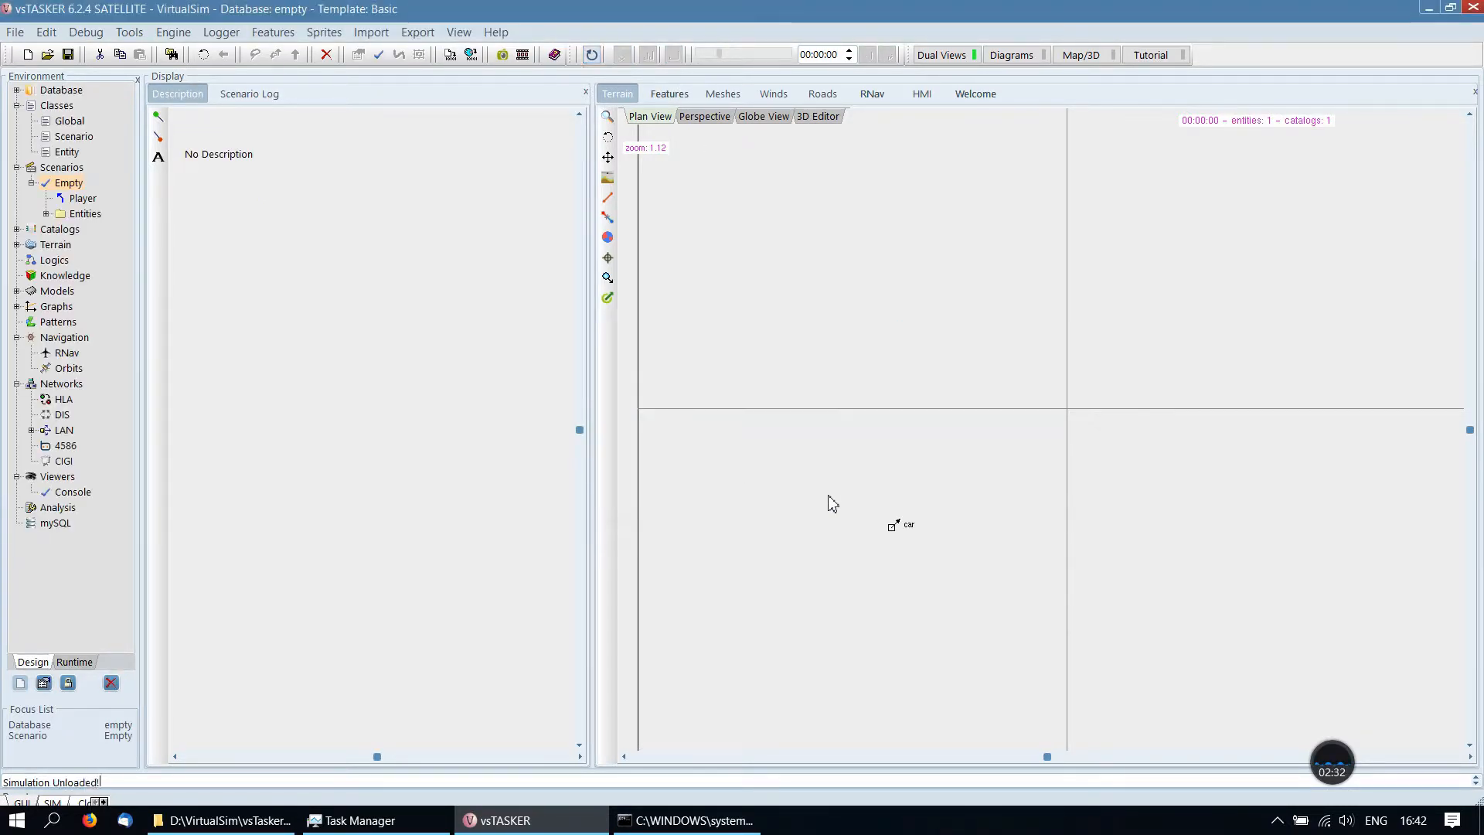
# Step: Place a first plan point for the car north of it, at about (-487, 228)
pyautogui.rightClick(893, 531)
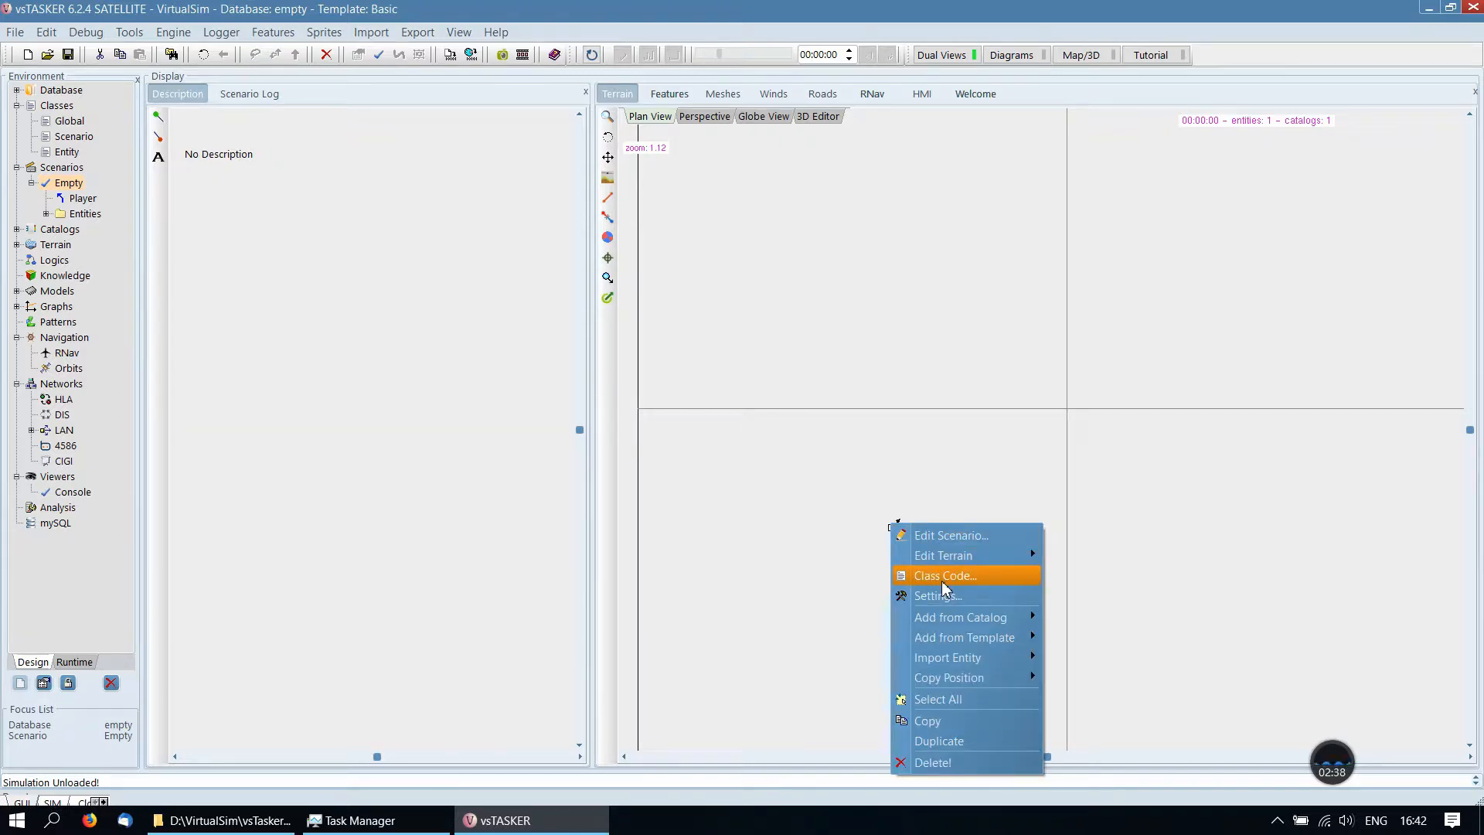
pyautogui.press('Escape')
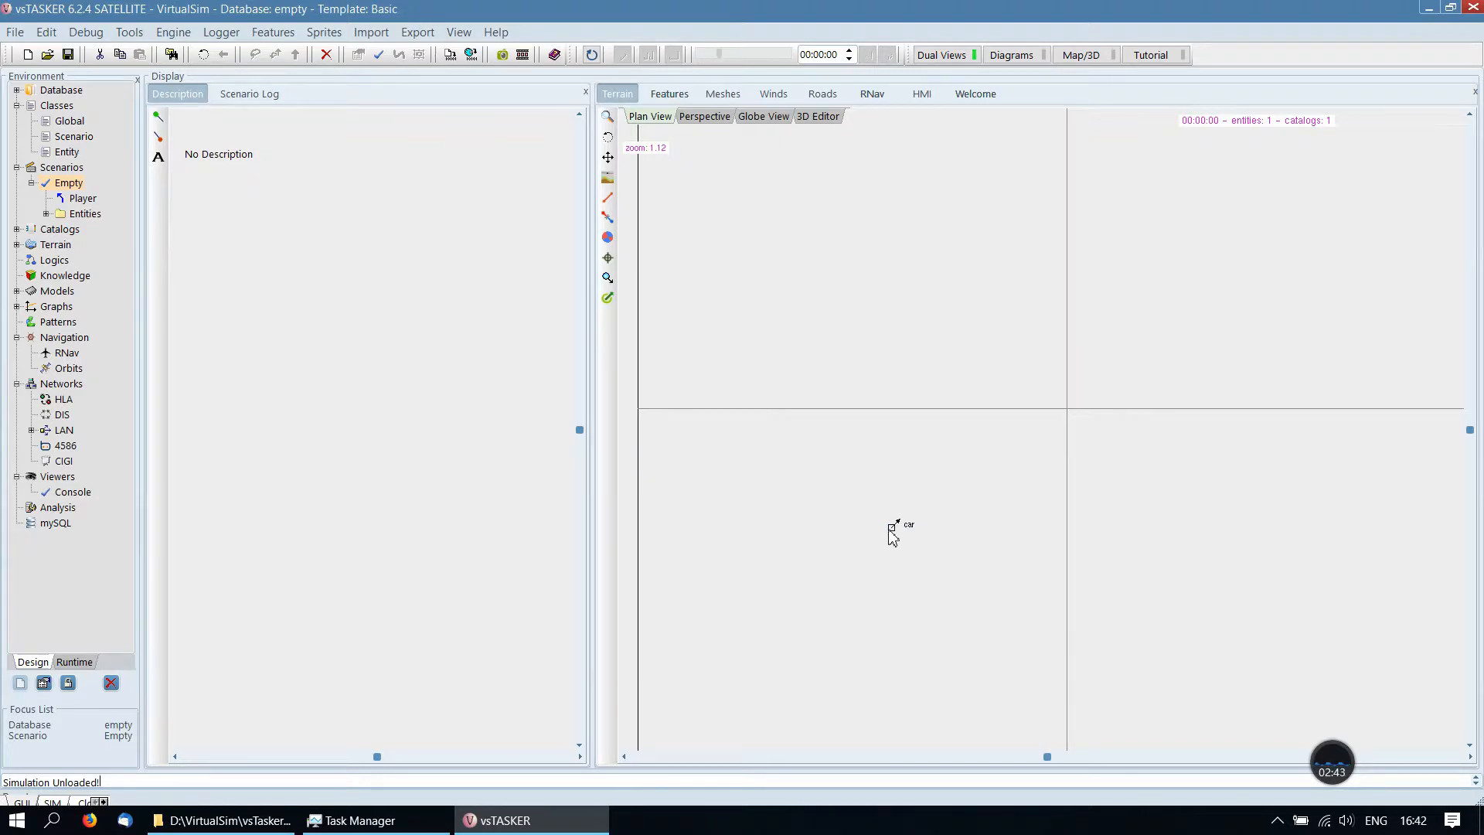
pyautogui.click(891, 532)
pyautogui.rightClick(893, 530)
pyautogui.moveTo(979, 266)
pyautogui.click(1048, 266)
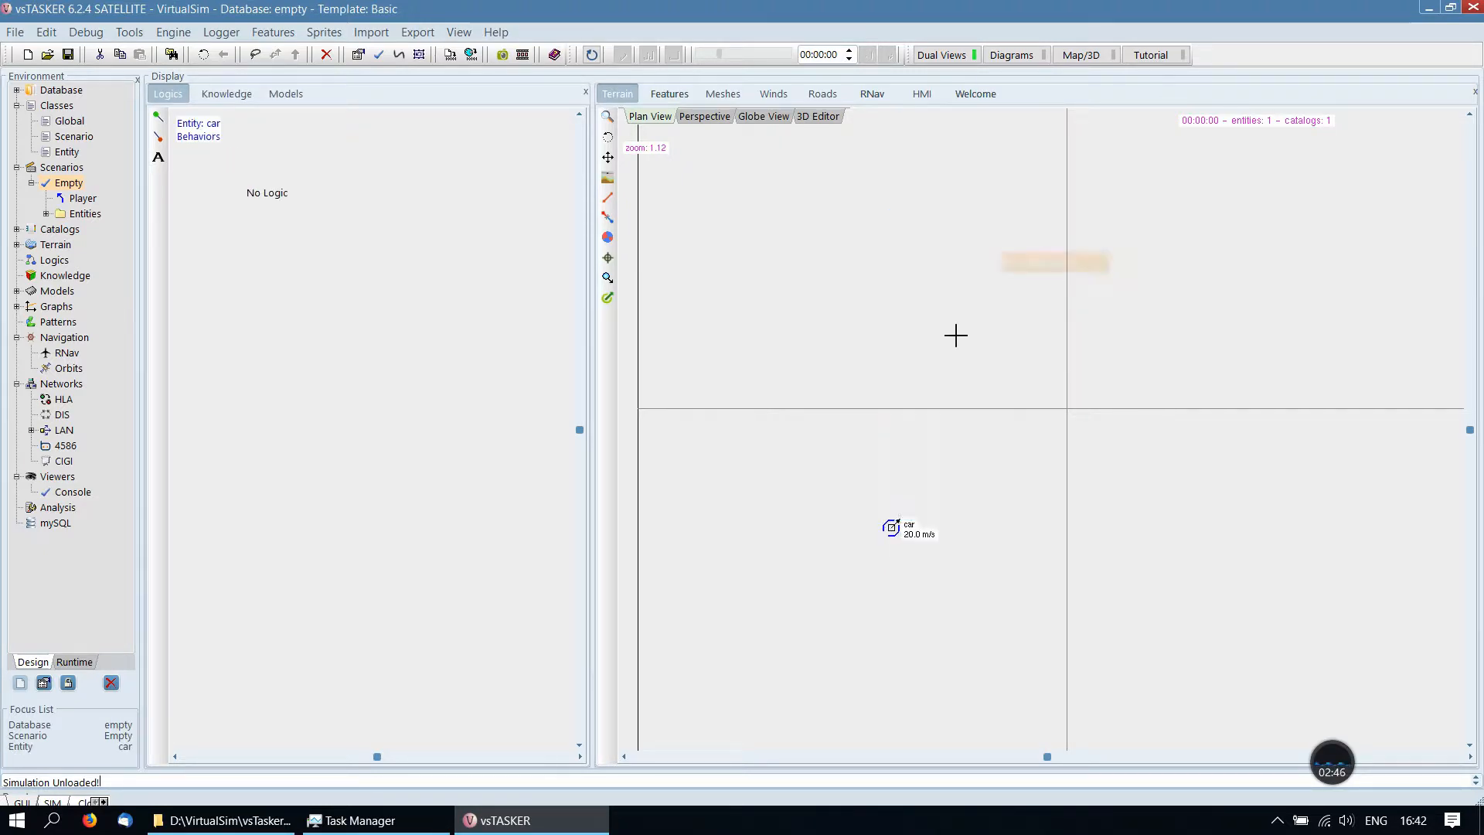
pyautogui.click(903, 333)
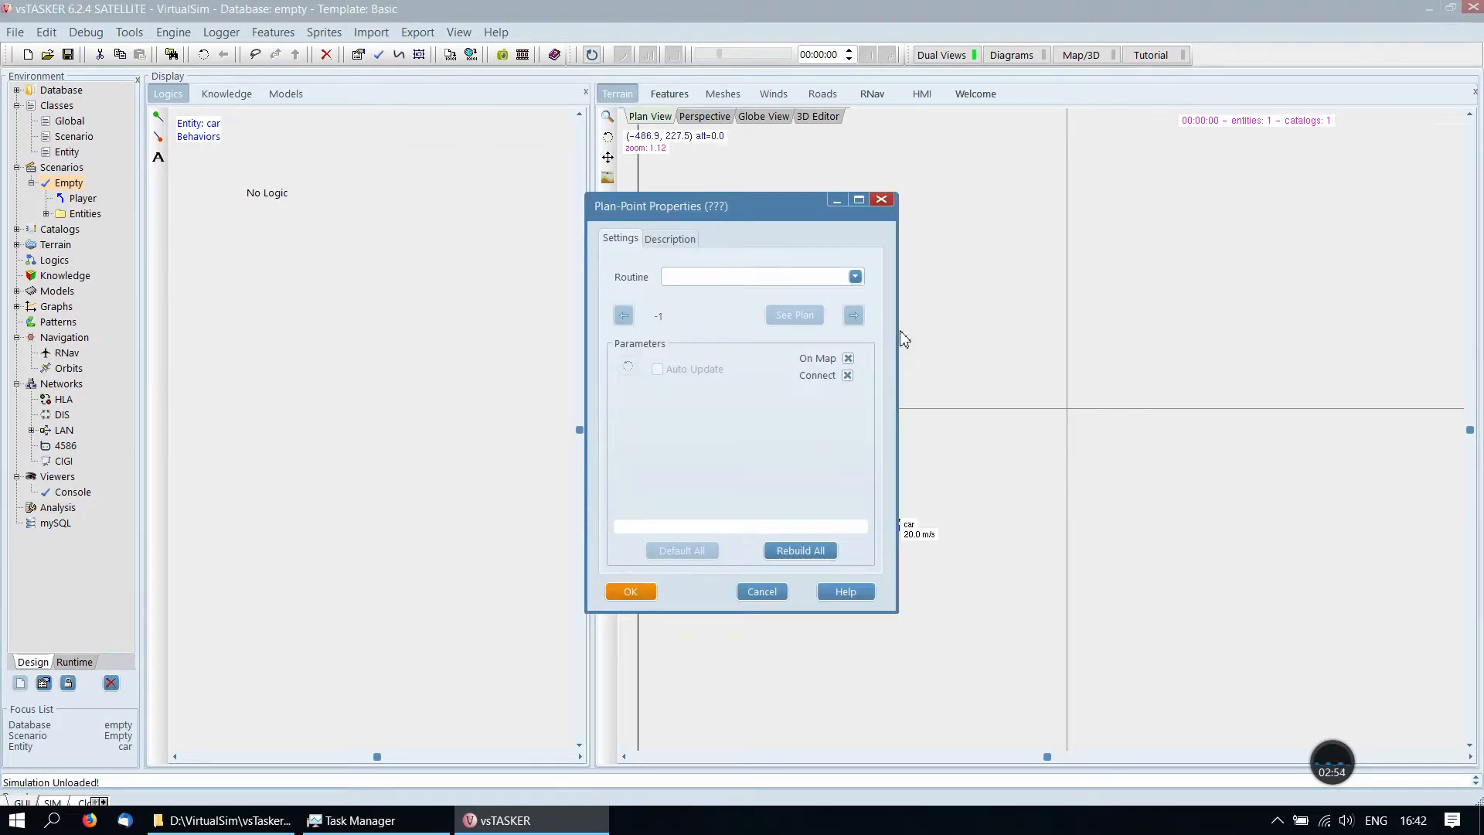
# Step: Assign the Goto routine to the first plan point with a speed of 20 m/s
pyautogui.click(855, 276)
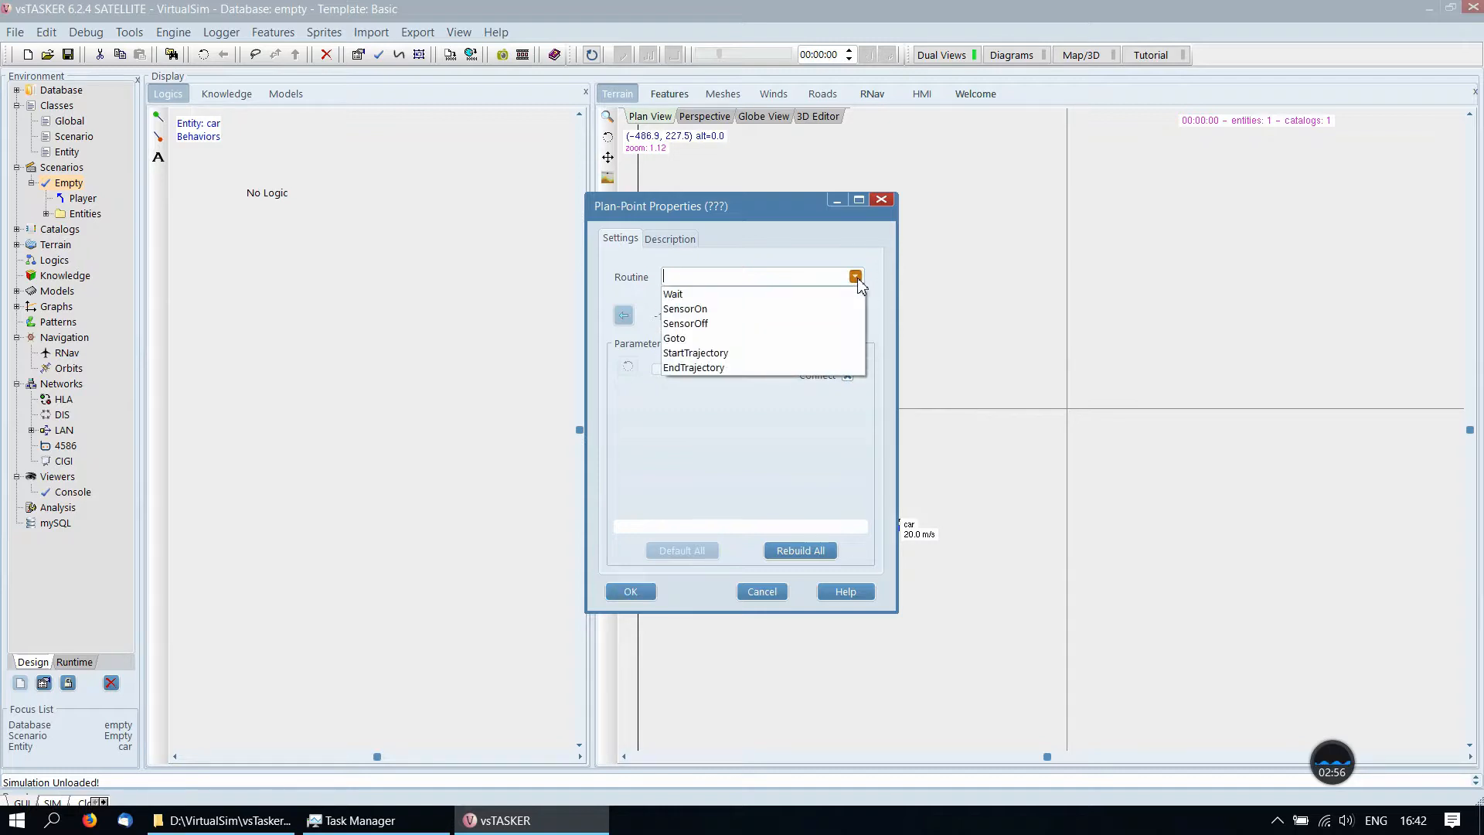
pyautogui.click(734, 341)
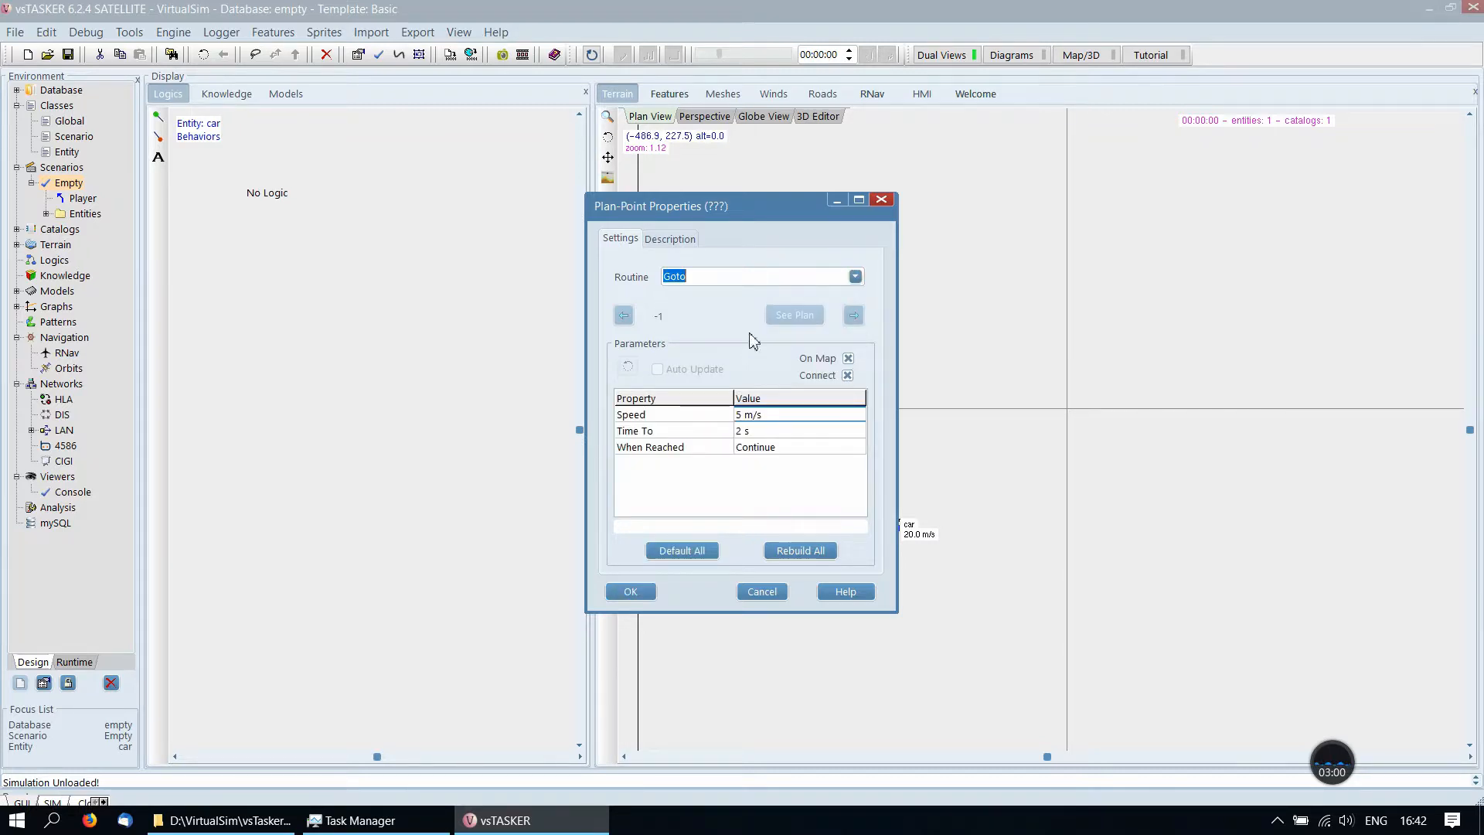
pyautogui.click(746, 416)
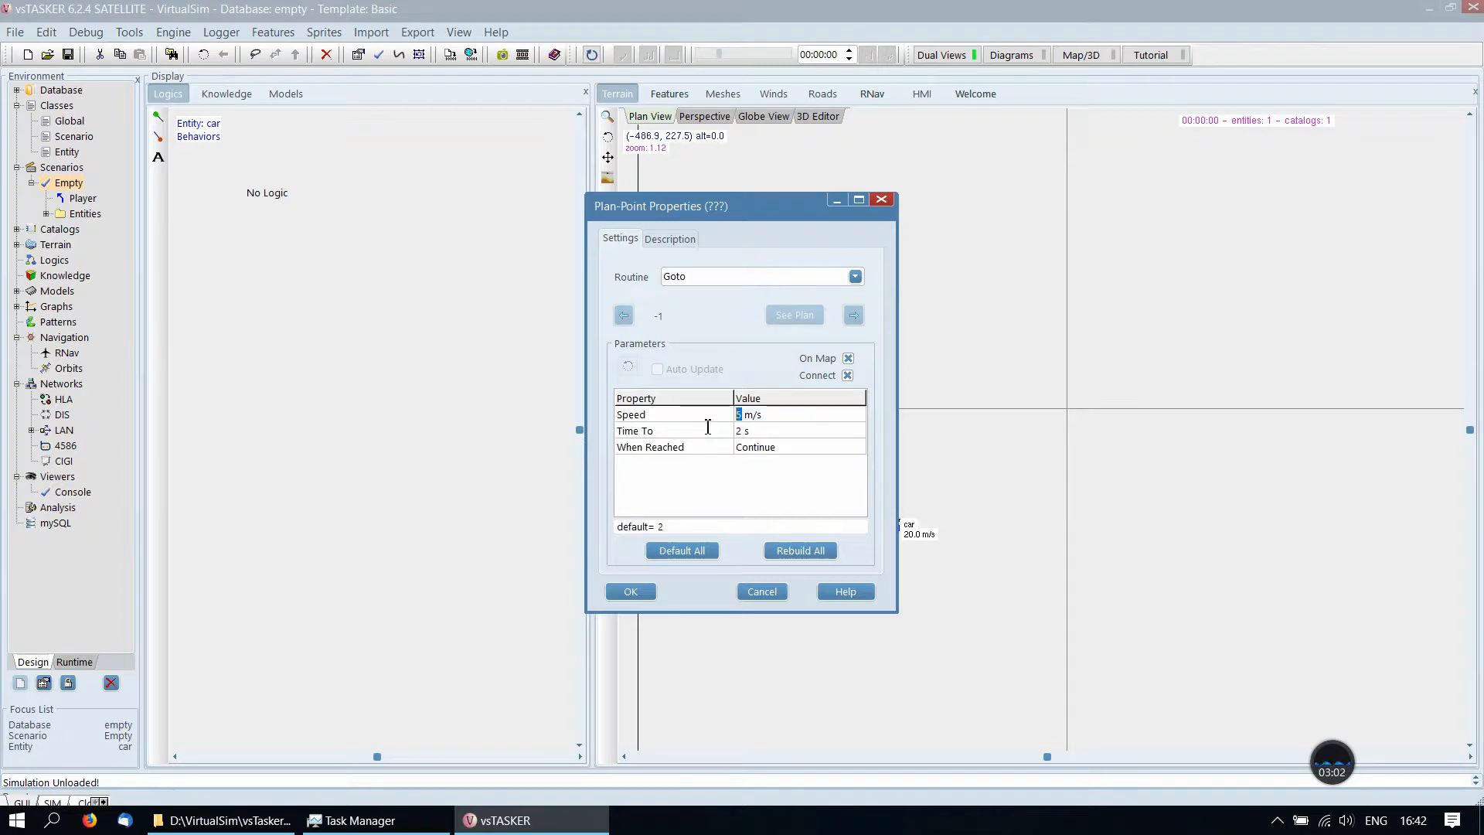
pyautogui.write('20')
pyautogui.click(619, 593)
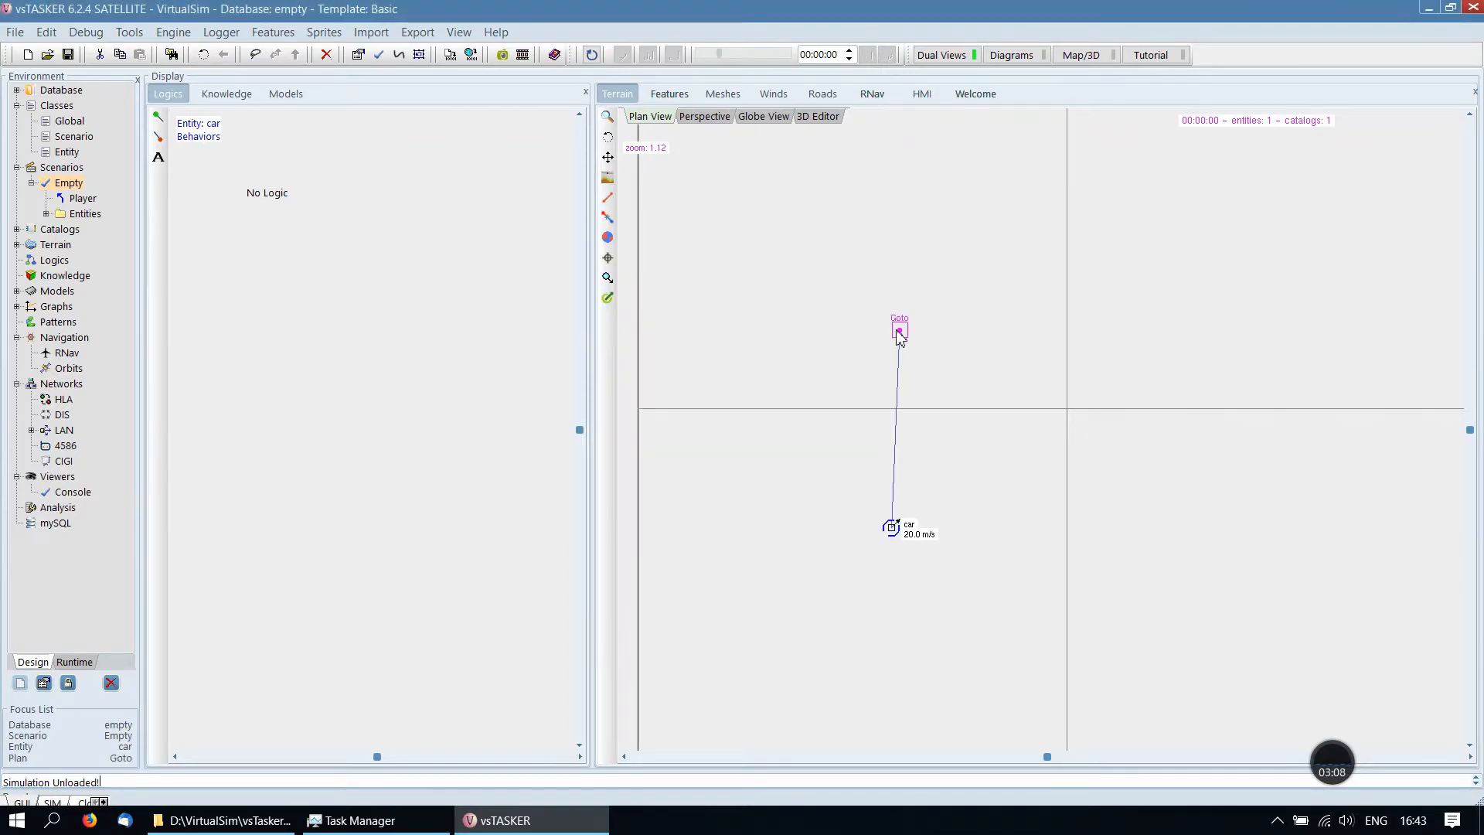
# Step: Add a second Goto plan point after the first one, to its east at about (-50, 126)
pyautogui.rightClick(902, 338)
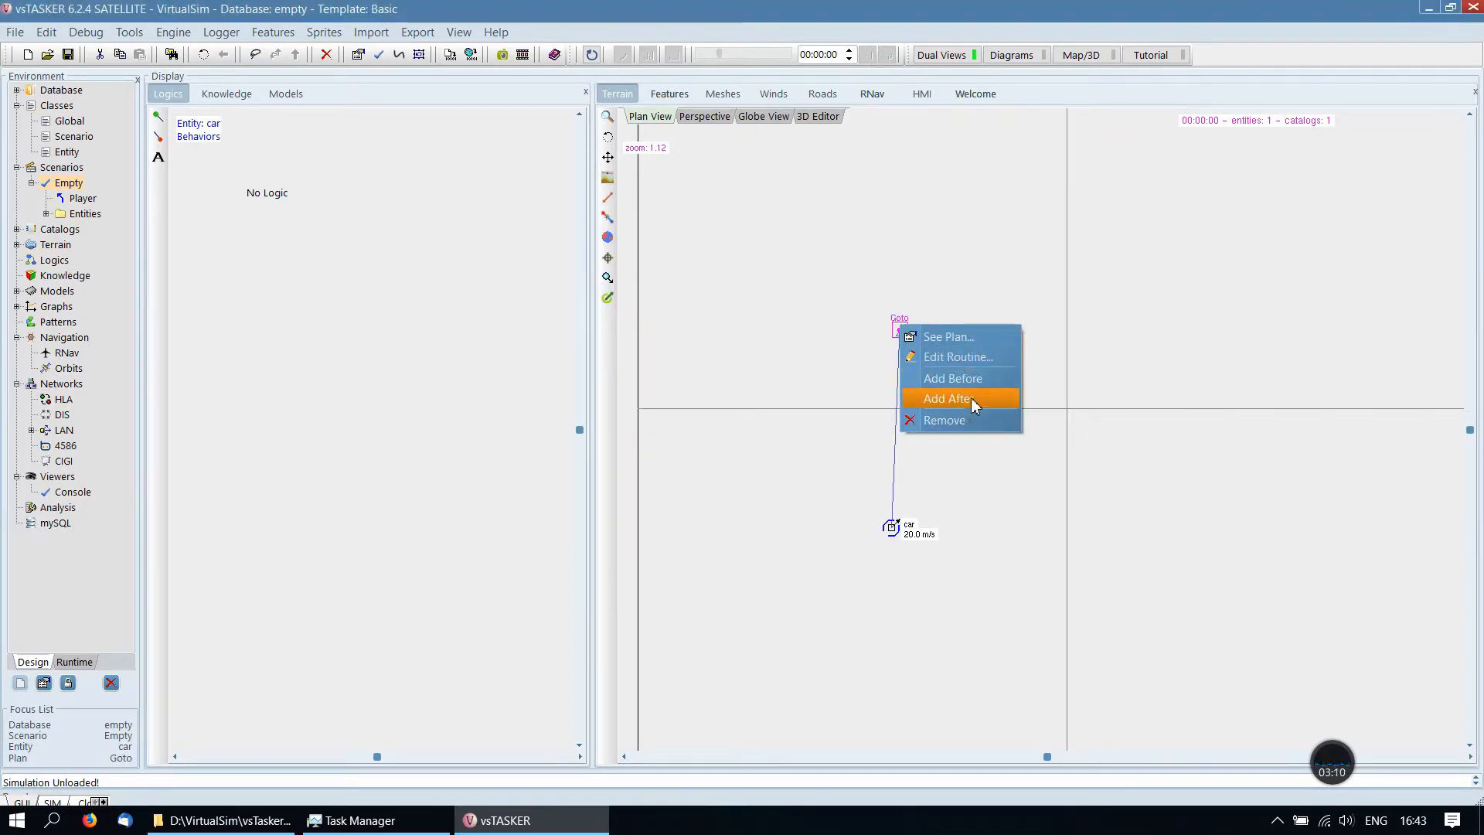
pyautogui.click(974, 398)
pyautogui.click(1050, 368)
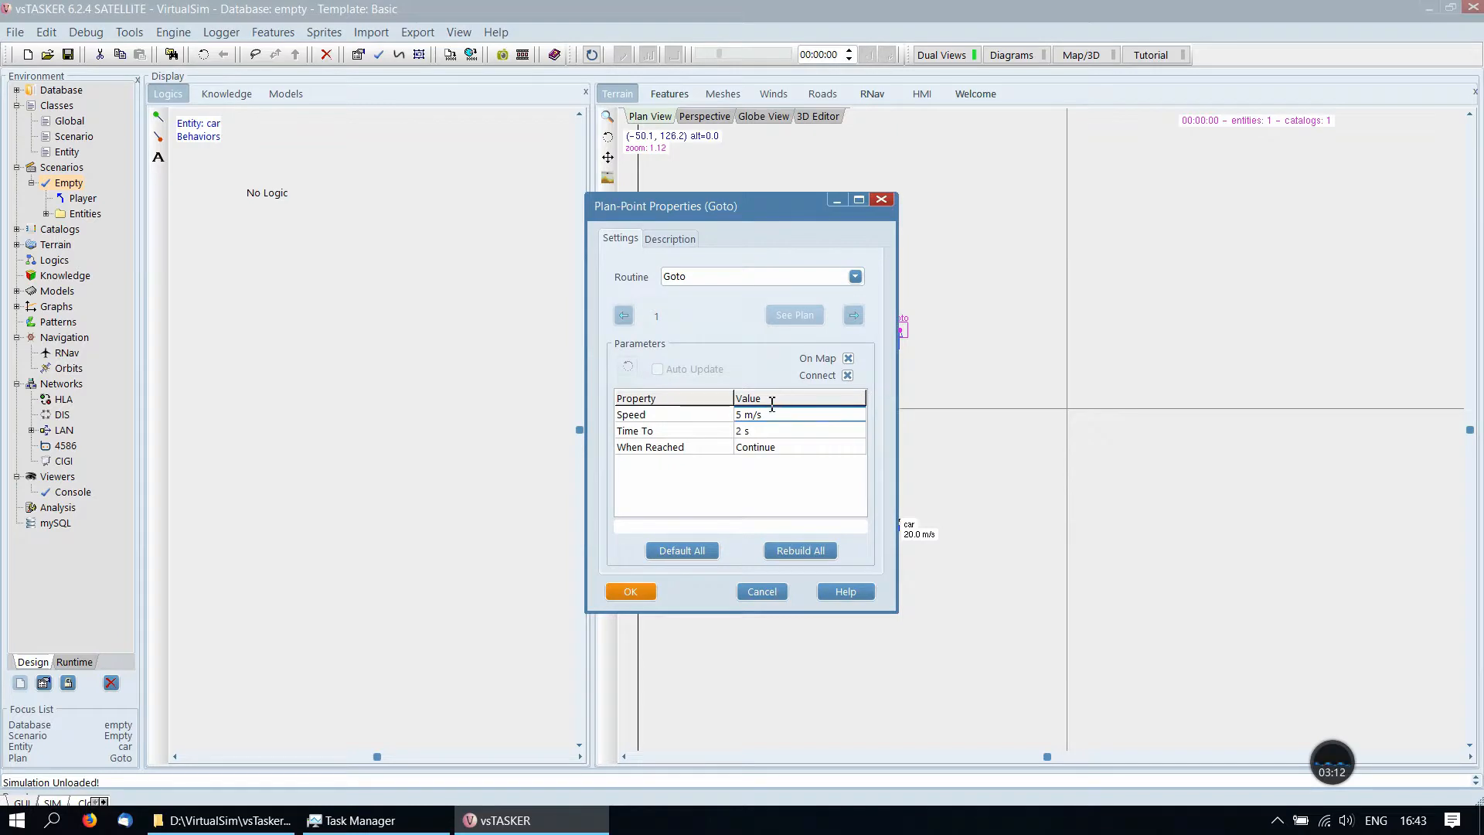
pyautogui.click(746, 414)
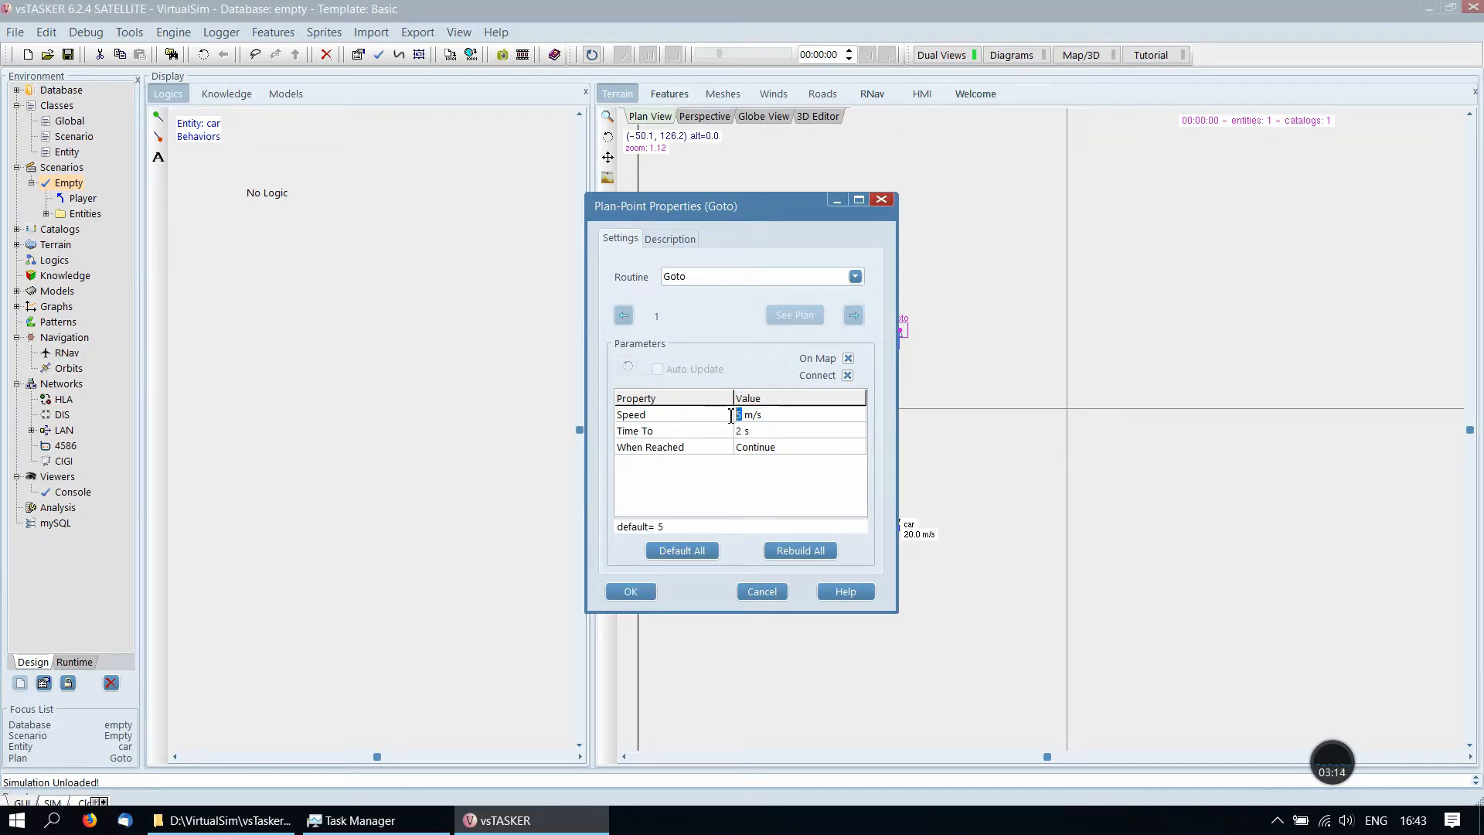
pyautogui.click(631, 591)
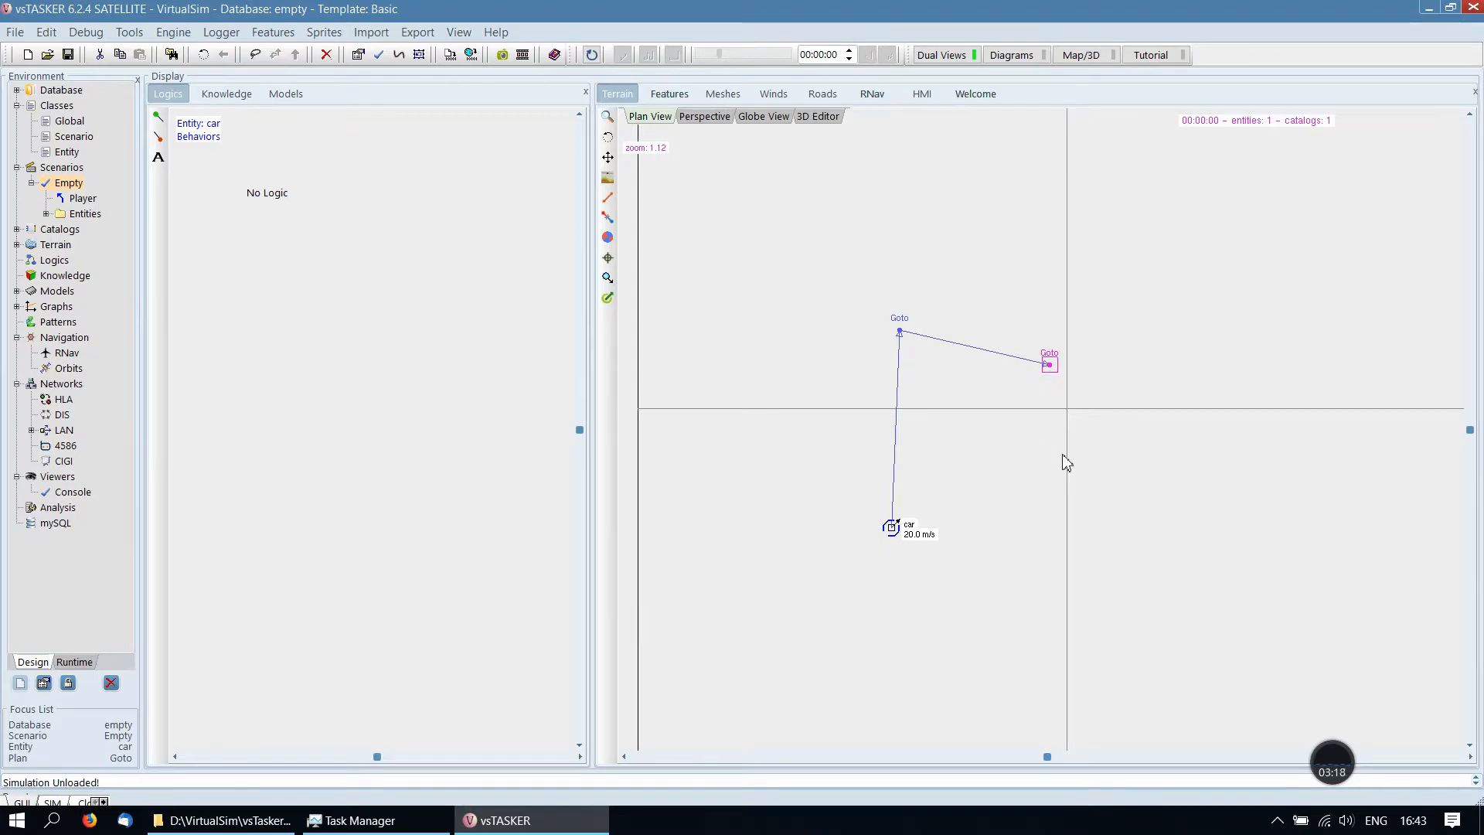
# Step: Add a third Goto plan point south of the second, at about (-77, -302), with 20 m/s speed and another When Reached action
pyautogui.rightClick(1049, 367)
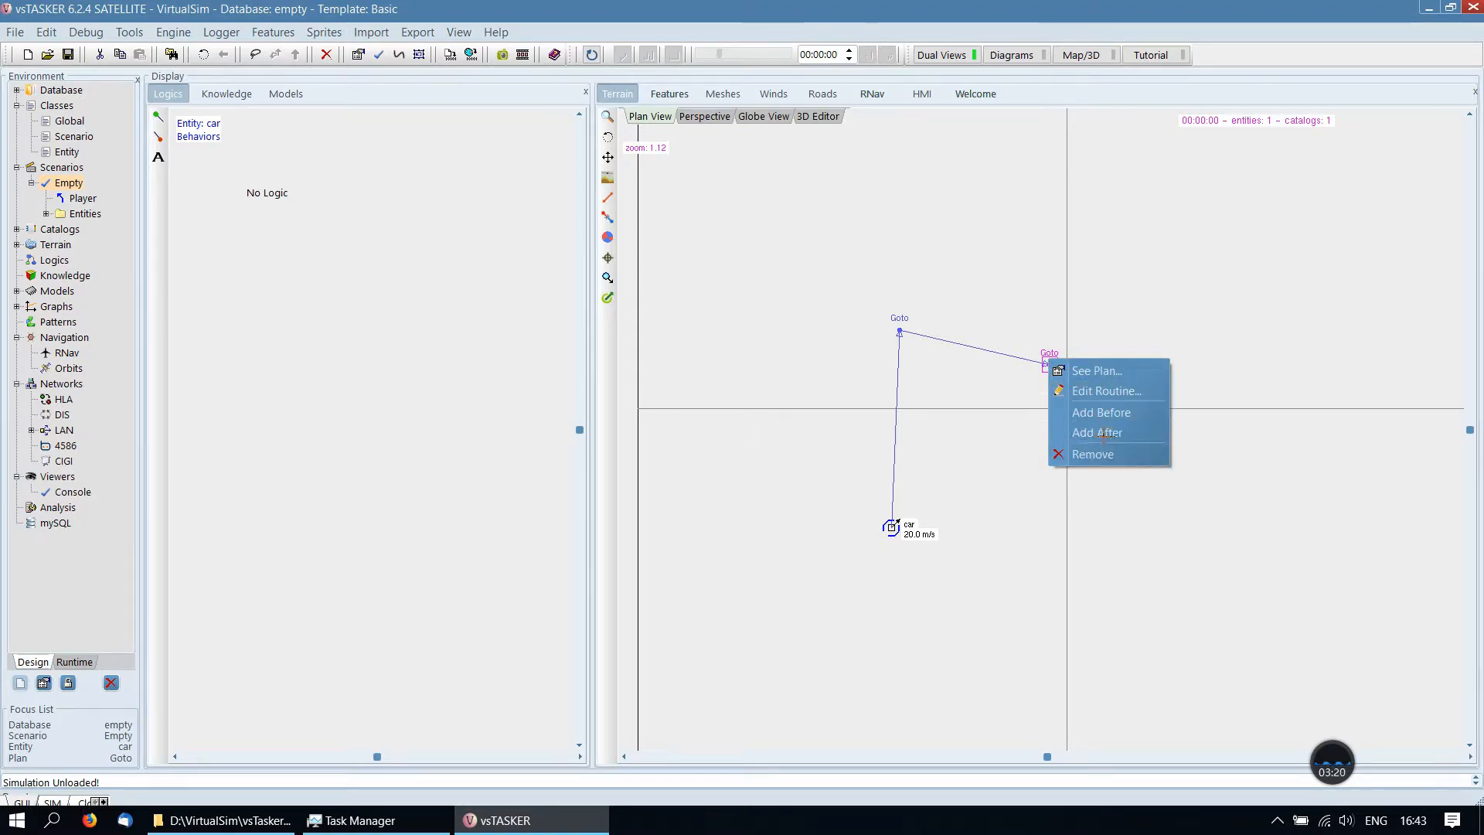
pyautogui.click(1101, 434)
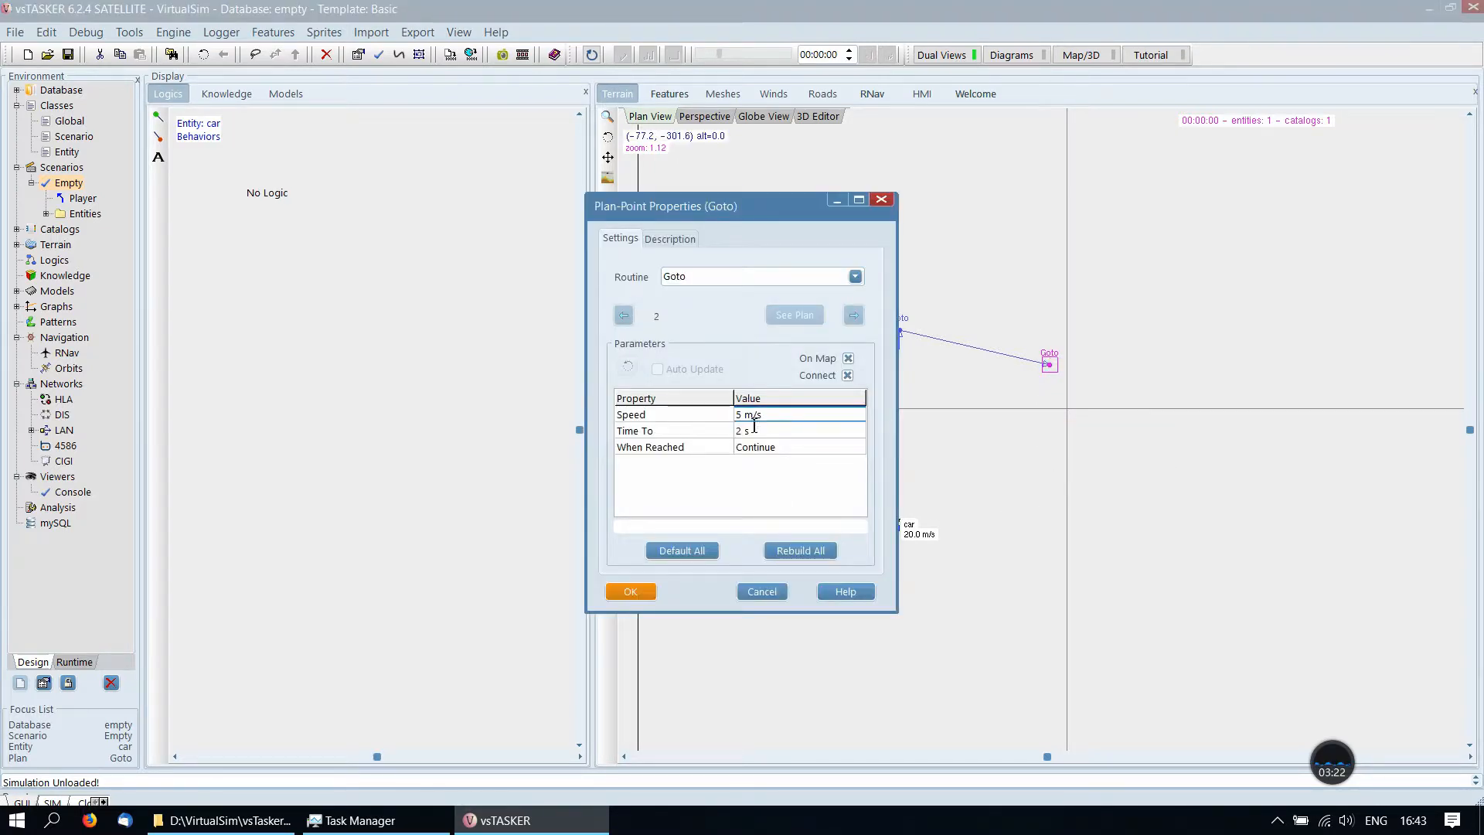
pyautogui.click(745, 416)
pyautogui.write('20')
pyautogui.press('Return')
pyautogui.click(807, 450)
pyautogui.click(857, 448)
pyautogui.click(857, 449)
pyautogui.click(813, 473)
pyautogui.click(630, 592)
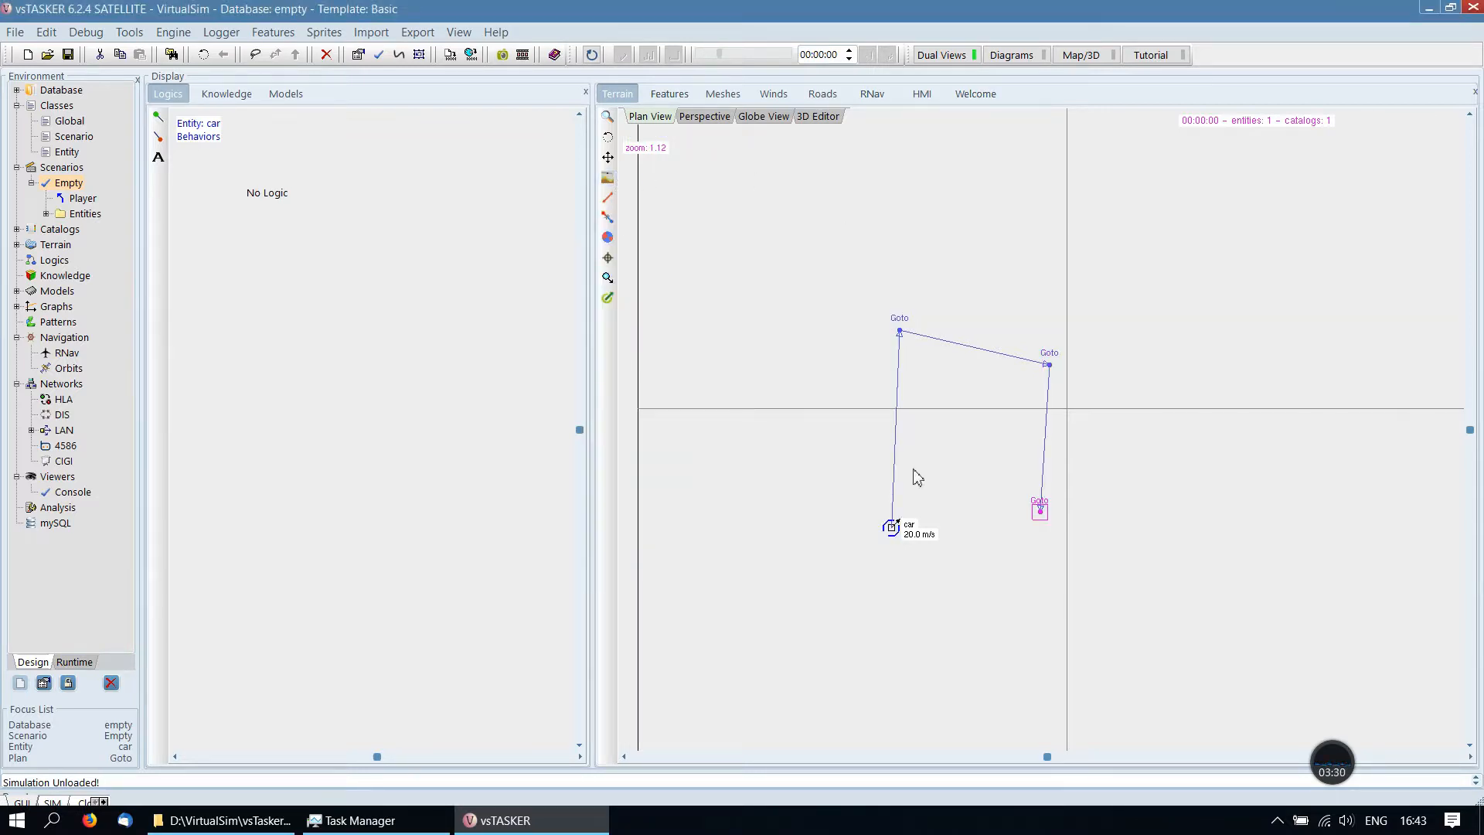
# Step: Move the second plan point slightly northwest so it sits roughly level with the first one
pyautogui.click(1049, 364)
pyautogui.moveTo(1050, 367)
pyautogui.mouseDown()
pyautogui.moveTo(1026, 329)
pyautogui.moveTo(1036, 341)
pyautogui.mouseUp()
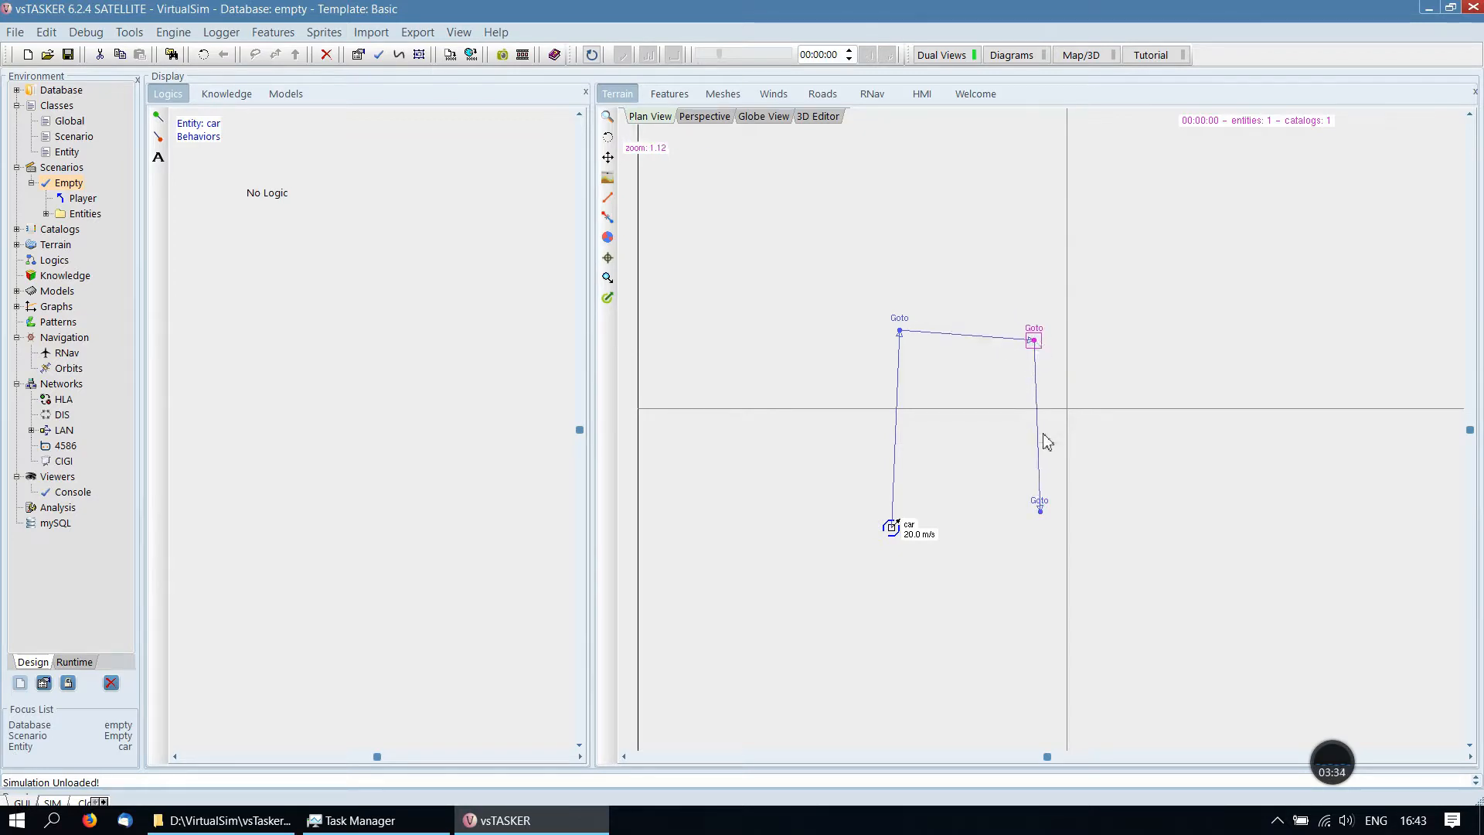
pyautogui.click(1043, 517)
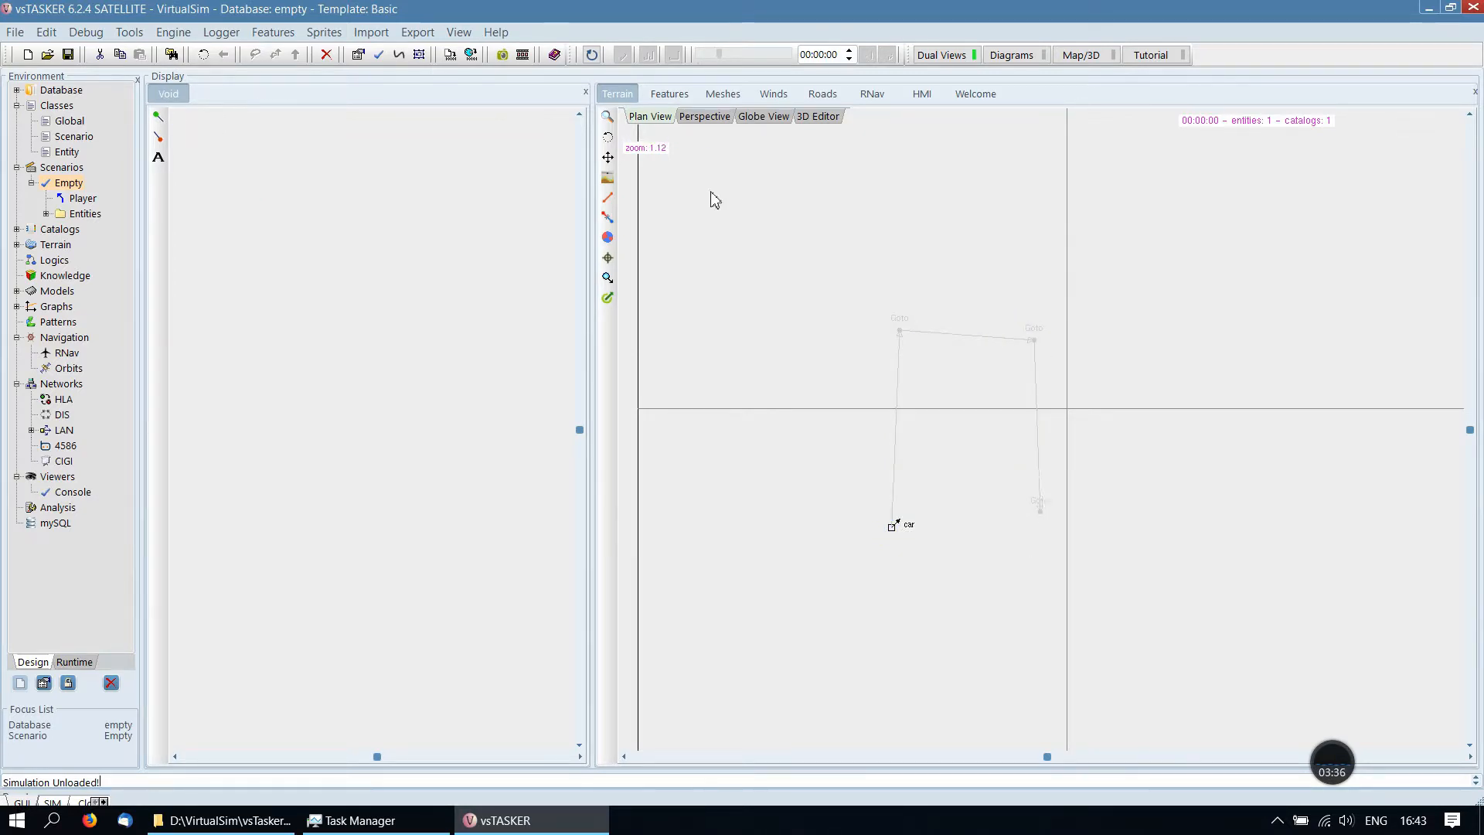
# Step: Generate the code and run the simulation at x8 speed until the car reaches the last plan point, stopping and unloading it there
pyautogui.click(471, 54)
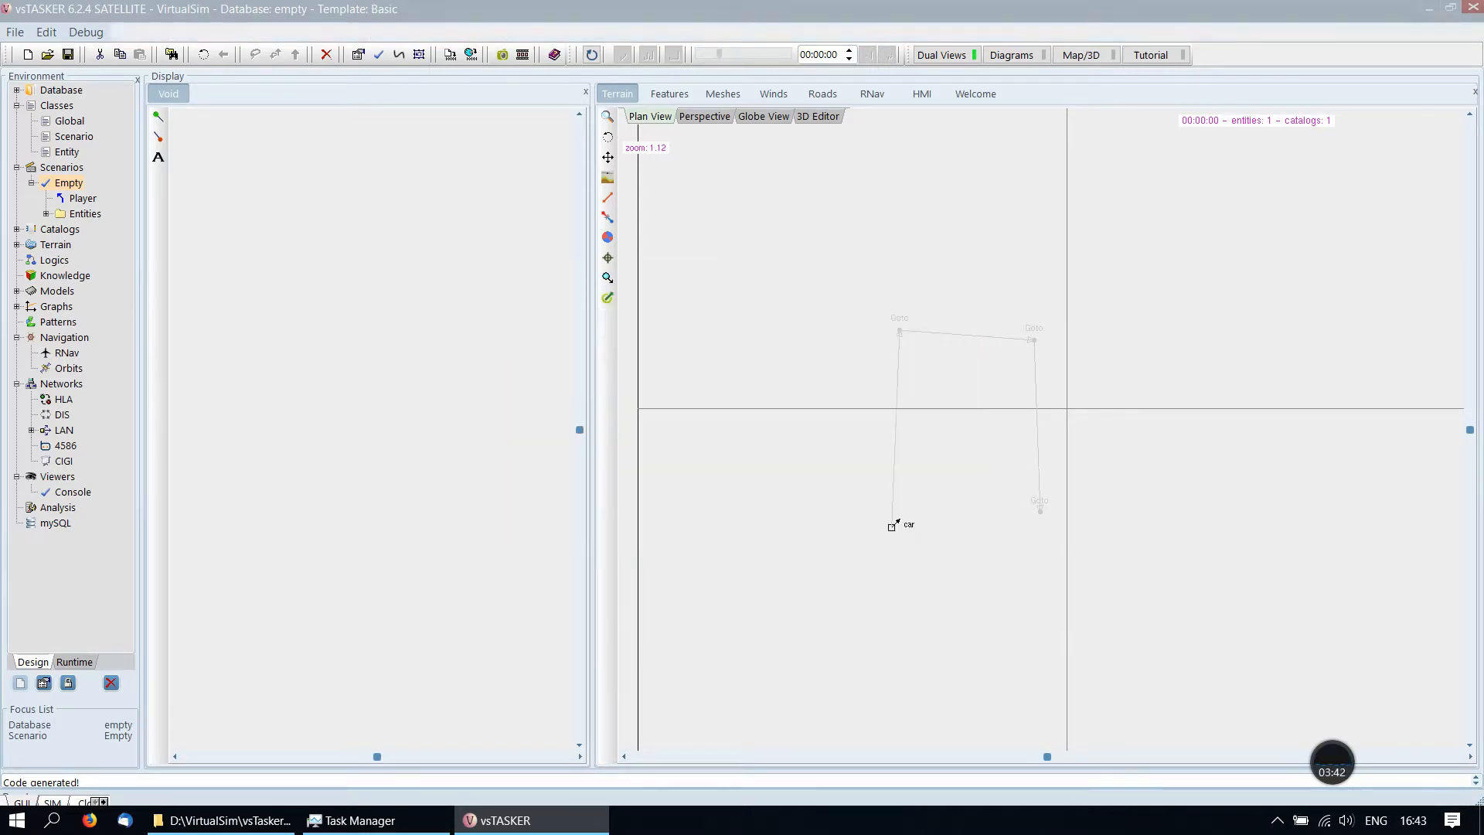
pyautogui.click(690, 435)
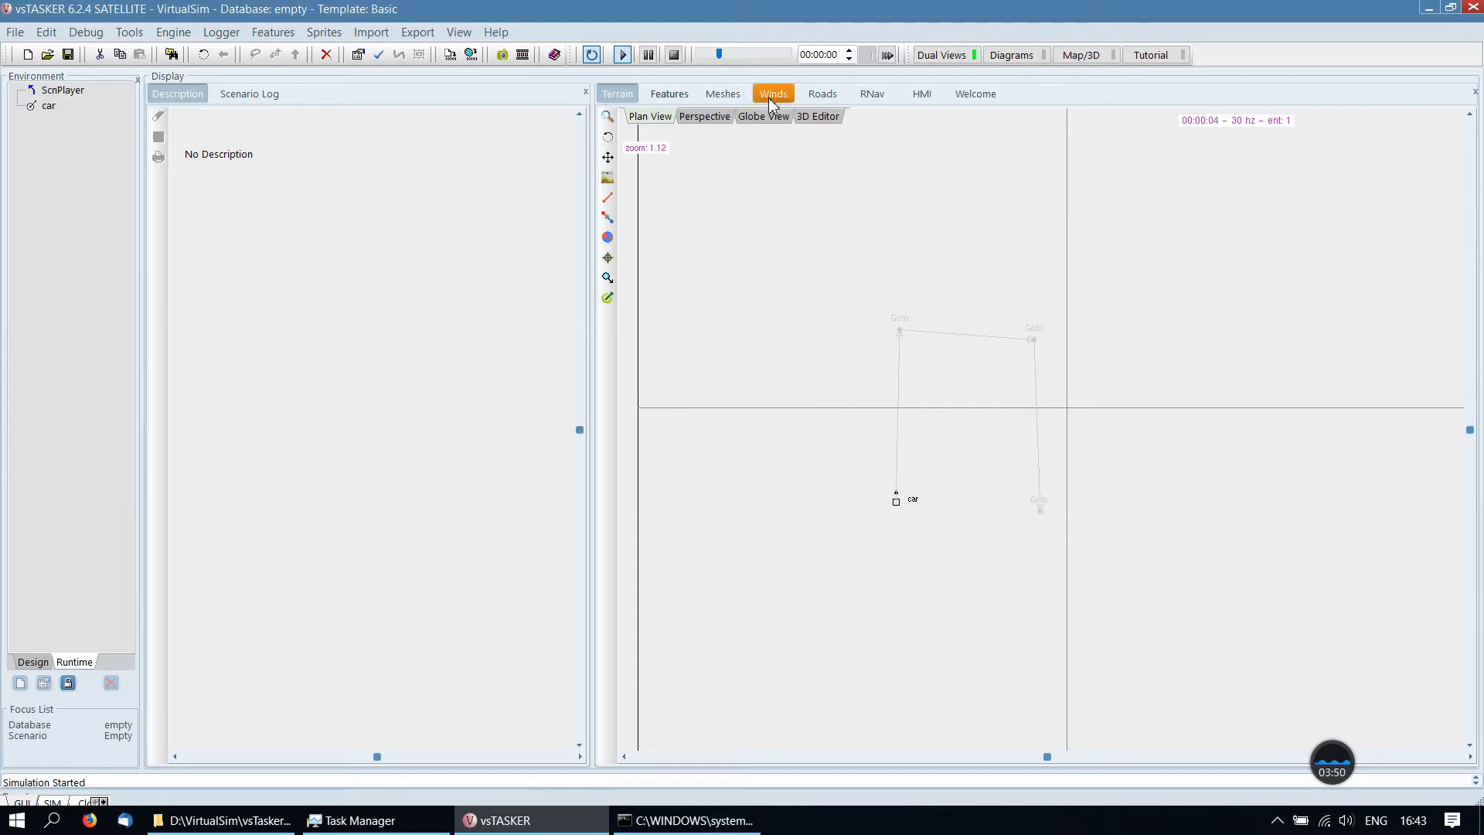
pyautogui.moveTo(721, 55); pyautogui.dragTo(739, 57)
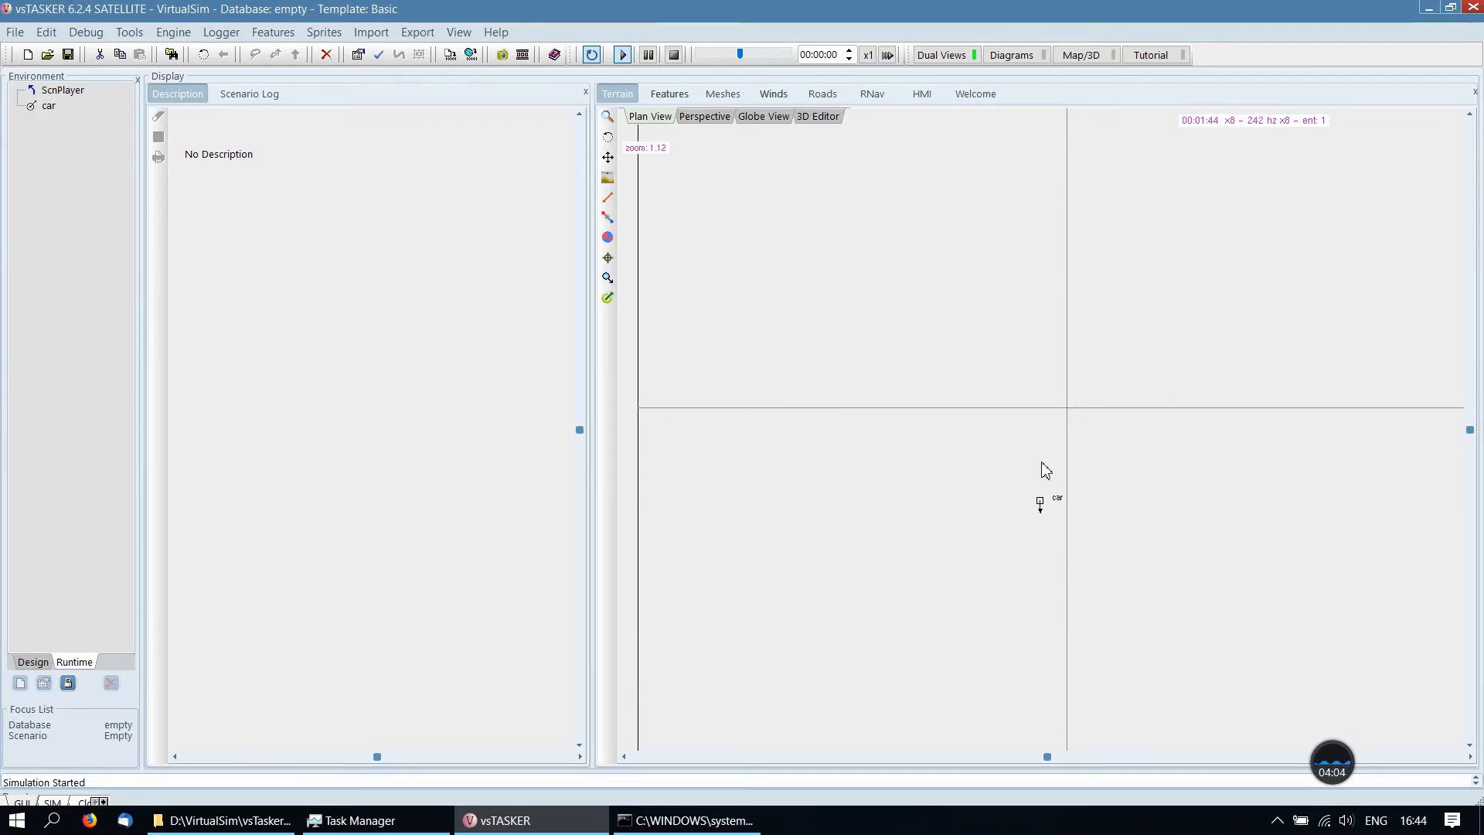
pyautogui.click(674, 54)
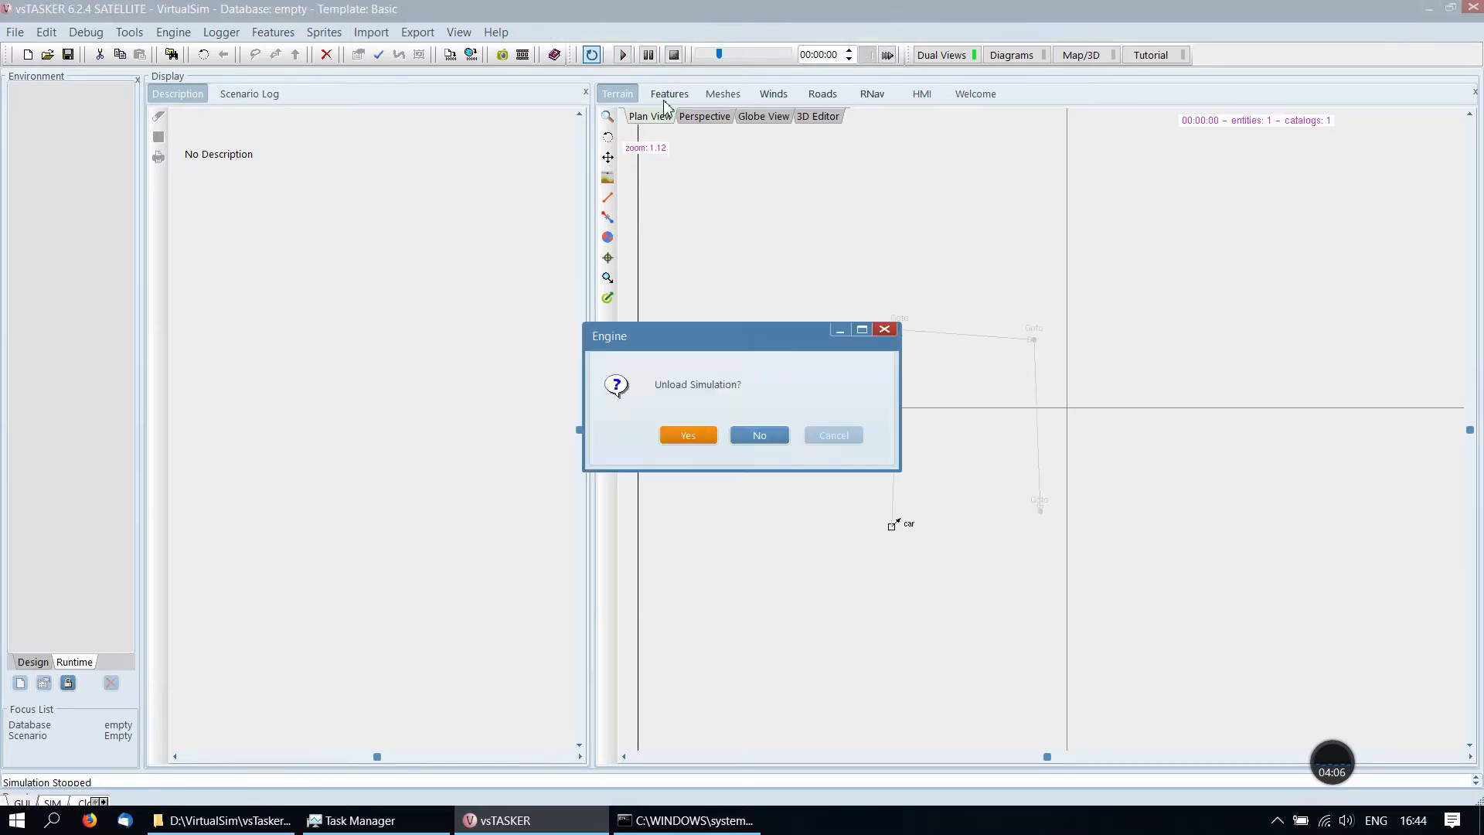
pyautogui.click(687, 436)
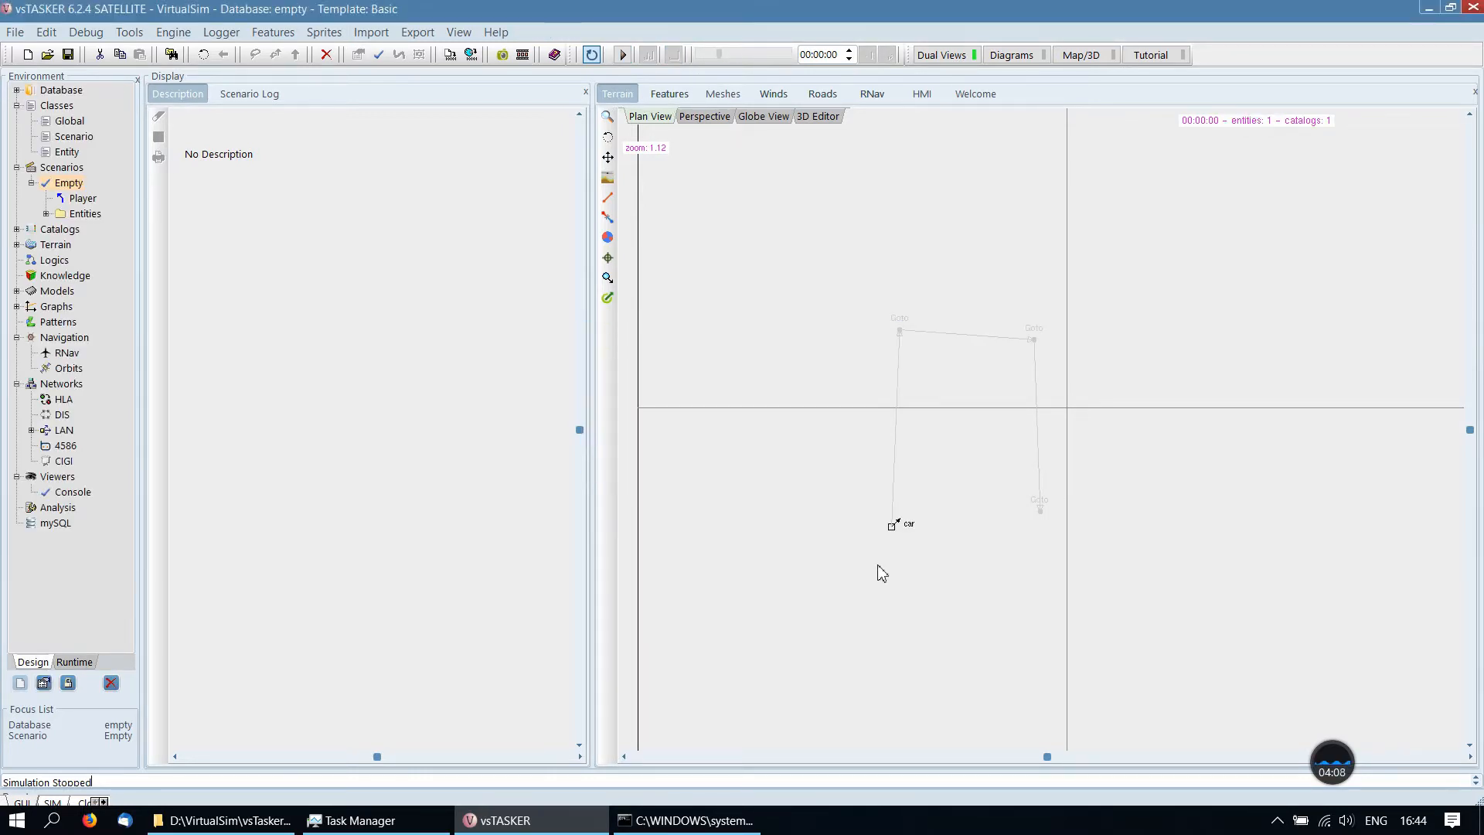
# Step: Enable a solid-line history track for the car with a duration of 200 seconds
pyautogui.doubleClick(897, 529)
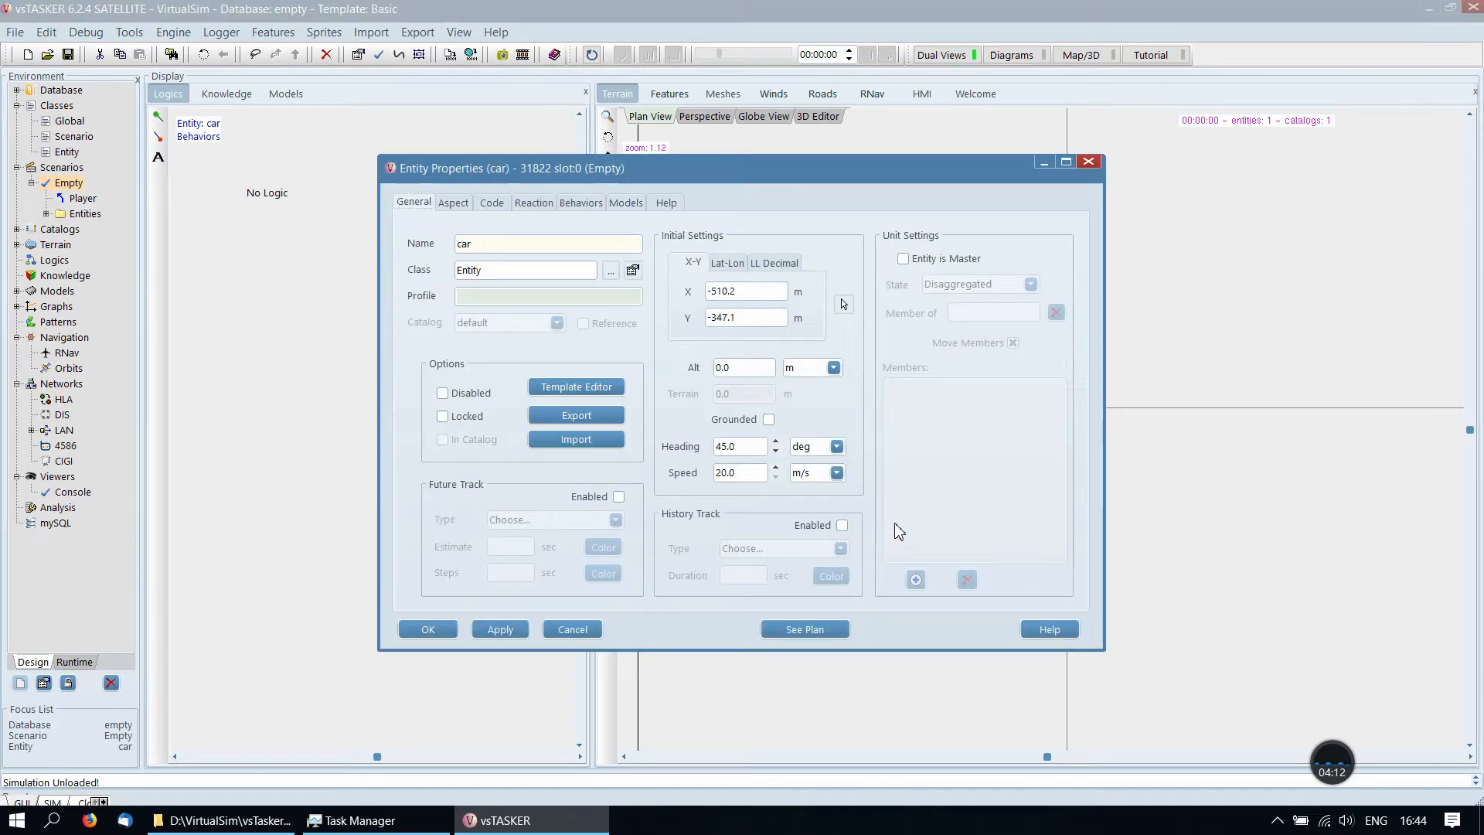
pyautogui.click(842, 527)
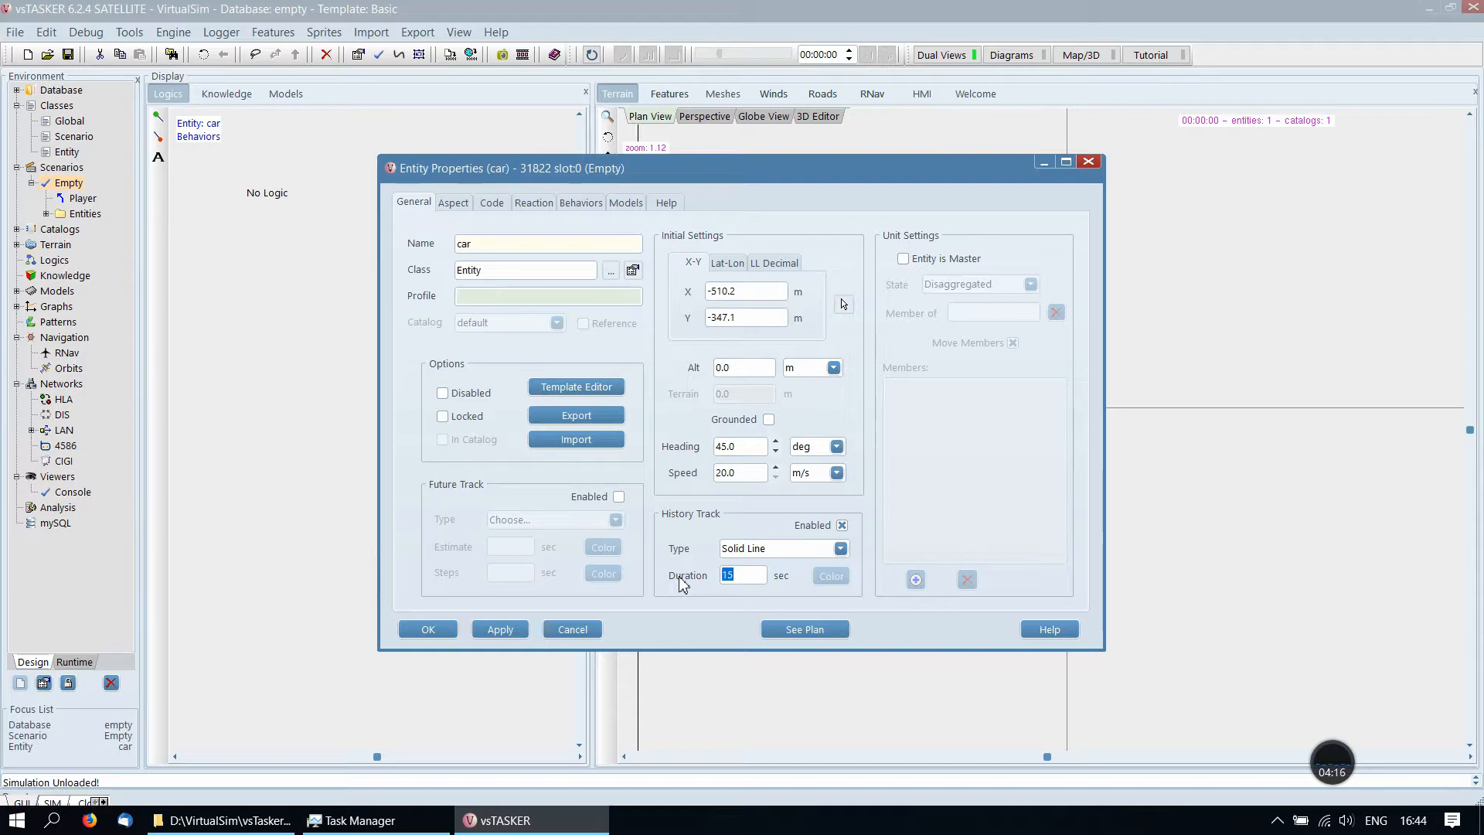
pyautogui.write('200')
# Step: Set the car's plan to restart at its end and apply the entity properties
pyautogui.click(804, 629)
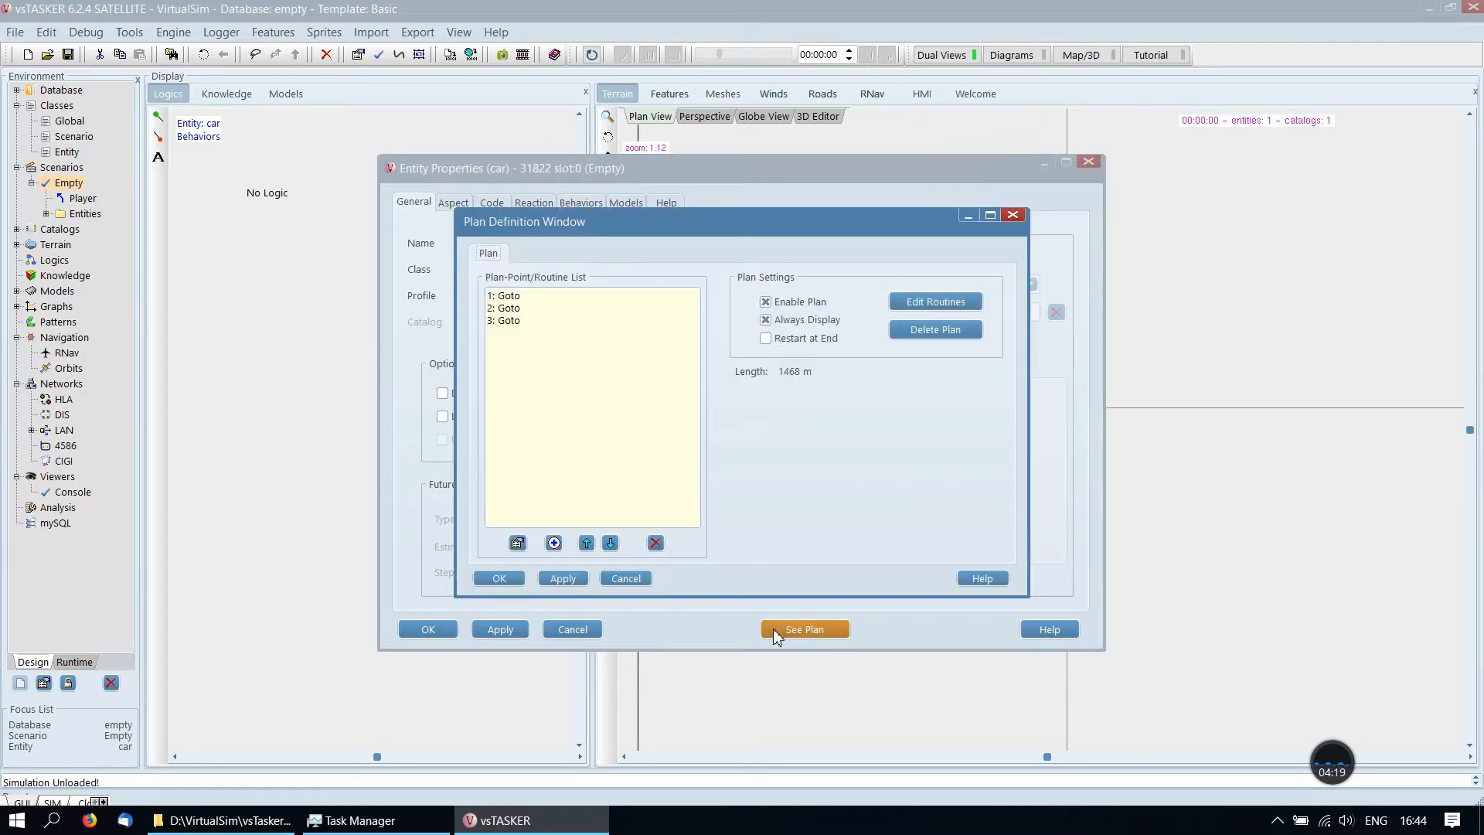
pyautogui.click(766, 338)
pyautogui.click(499, 578)
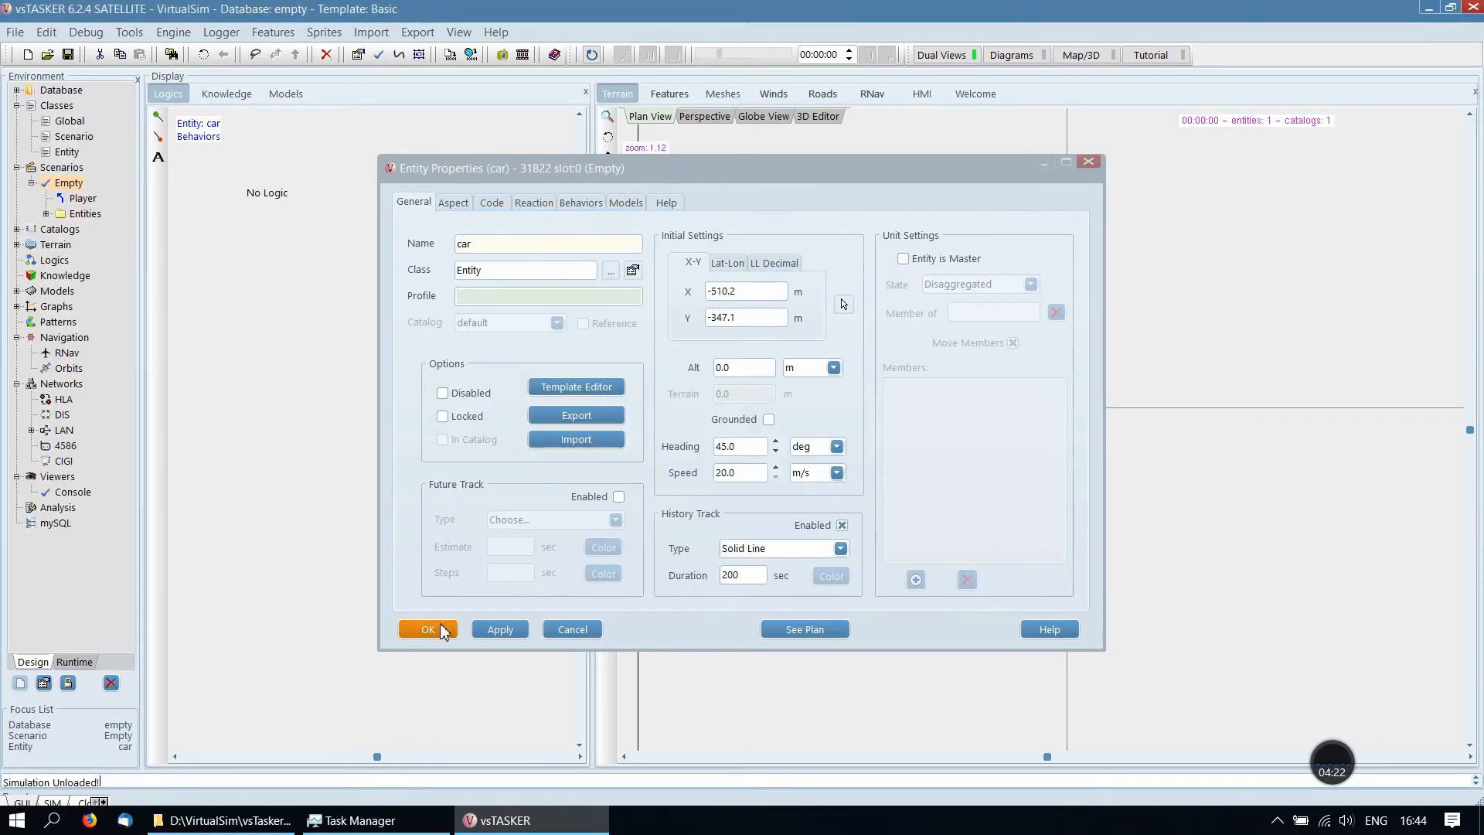
pyautogui.click(427, 629)
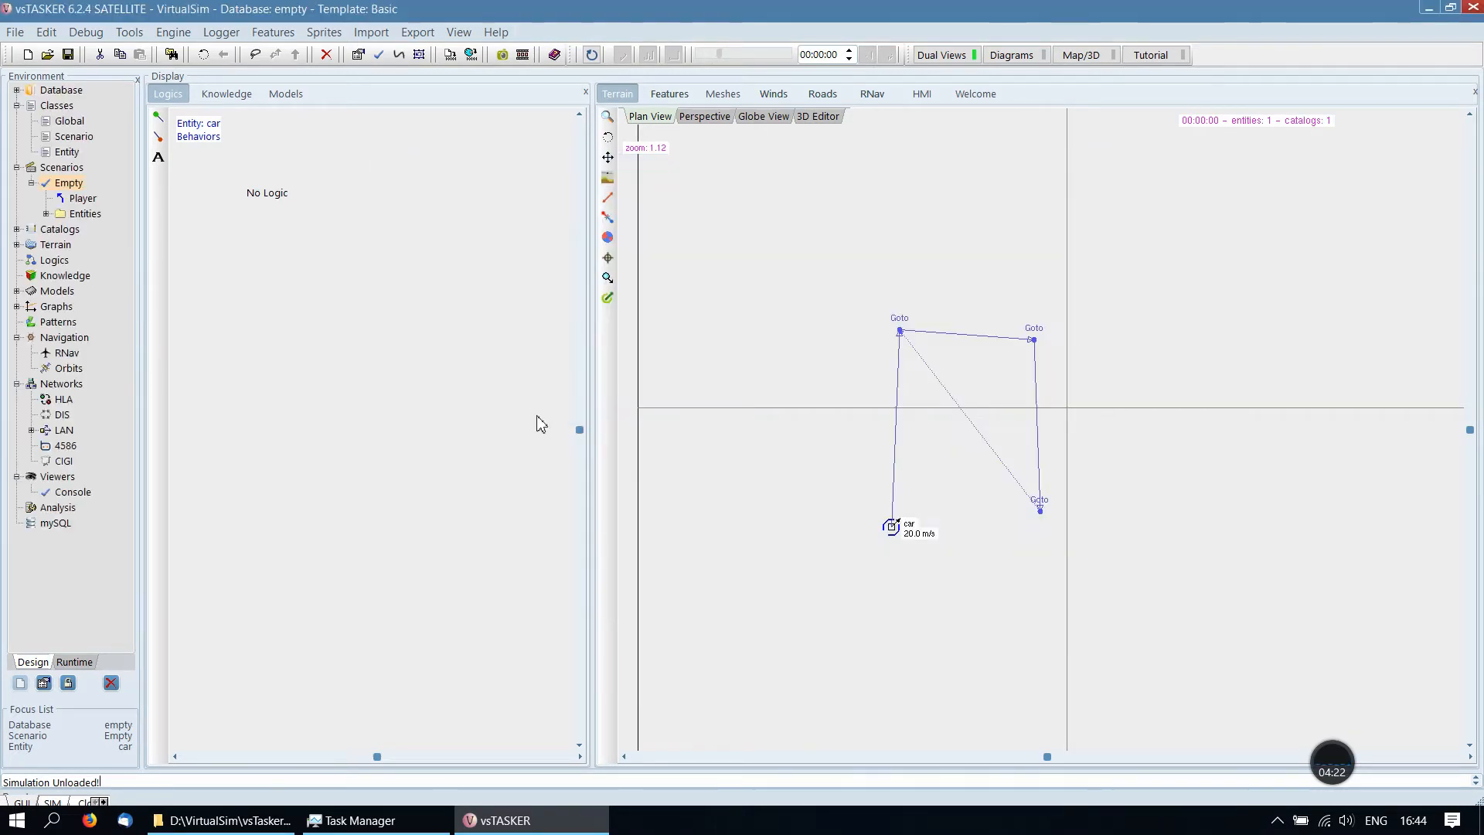
# Step: Save the database and run the reloaded simulation at x4 speed
pyautogui.click(68, 54)
pyautogui.click(592, 55)
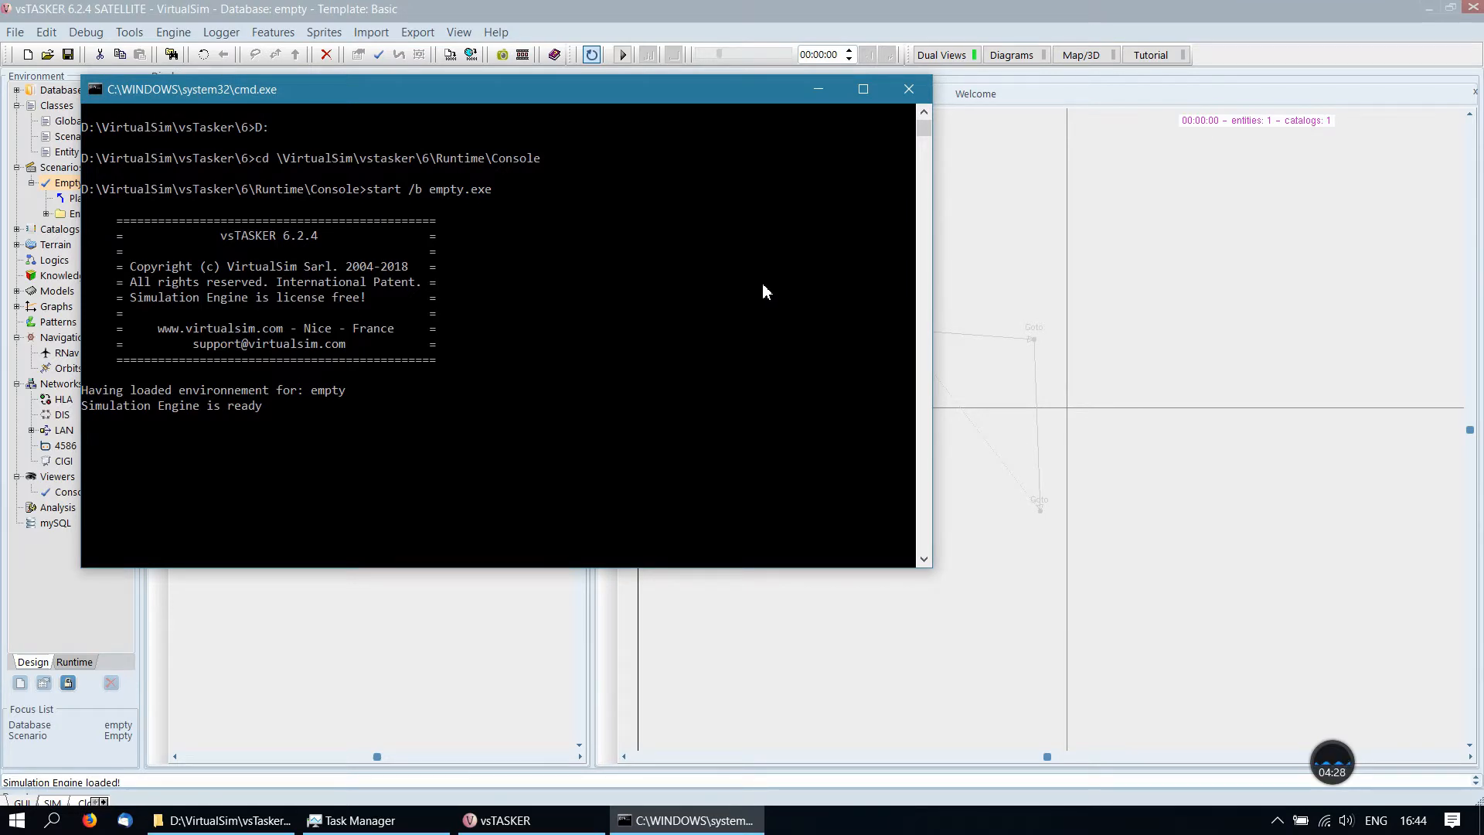
pyautogui.click(747, 9)
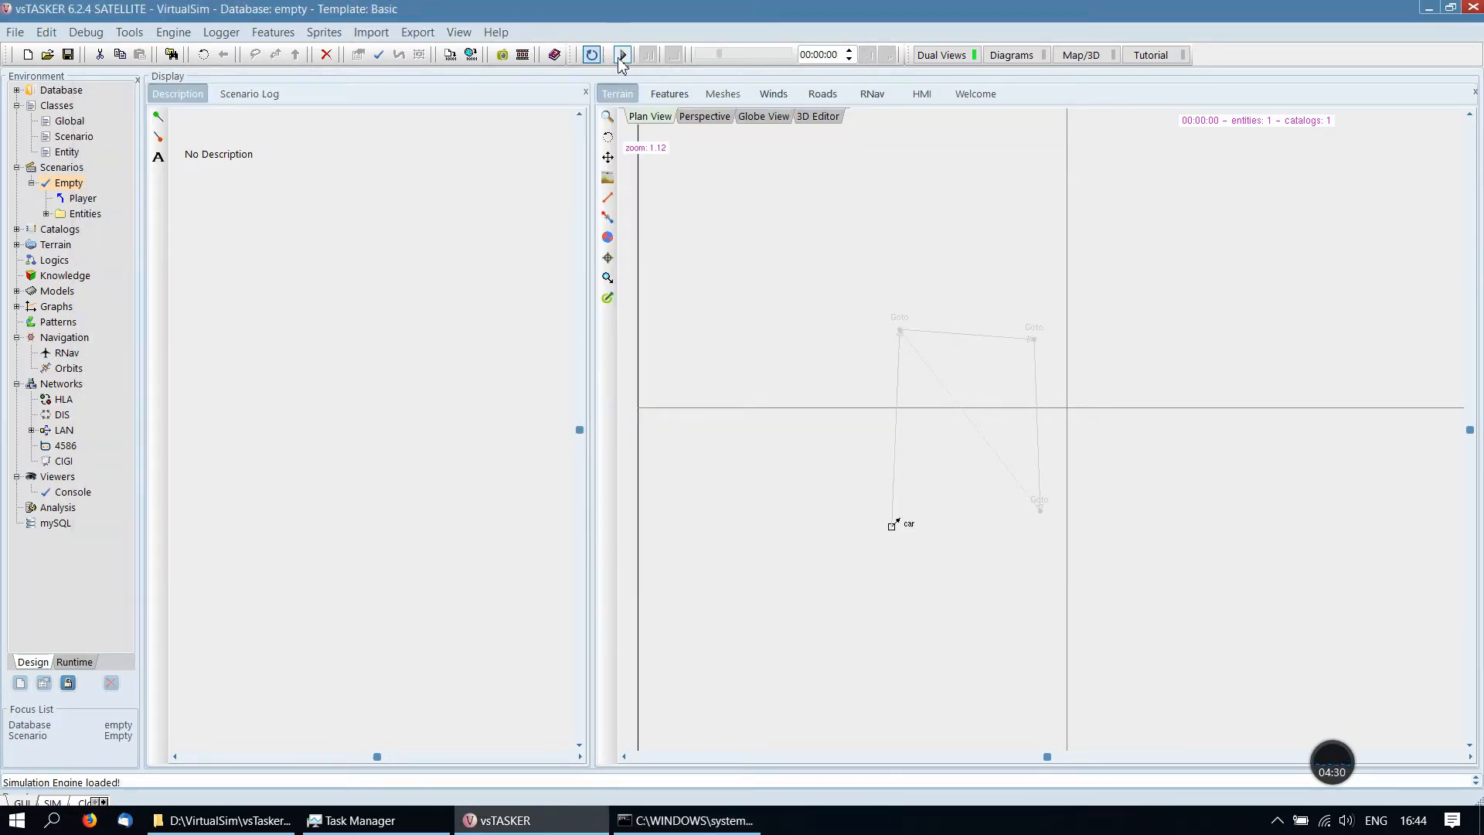
pyautogui.click(620, 54)
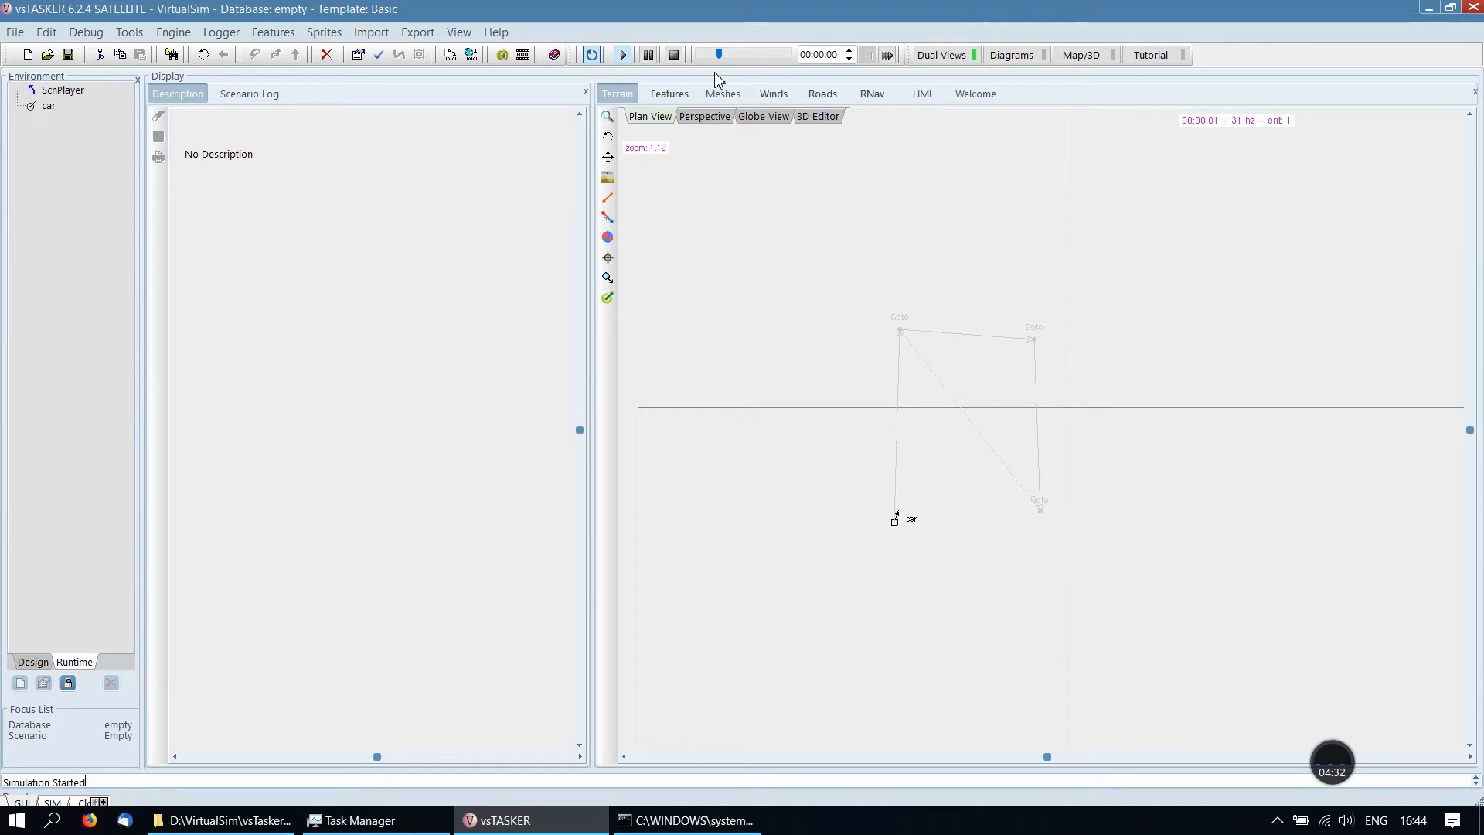
pyautogui.moveTo(721, 54); pyautogui.dragTo(732, 66)
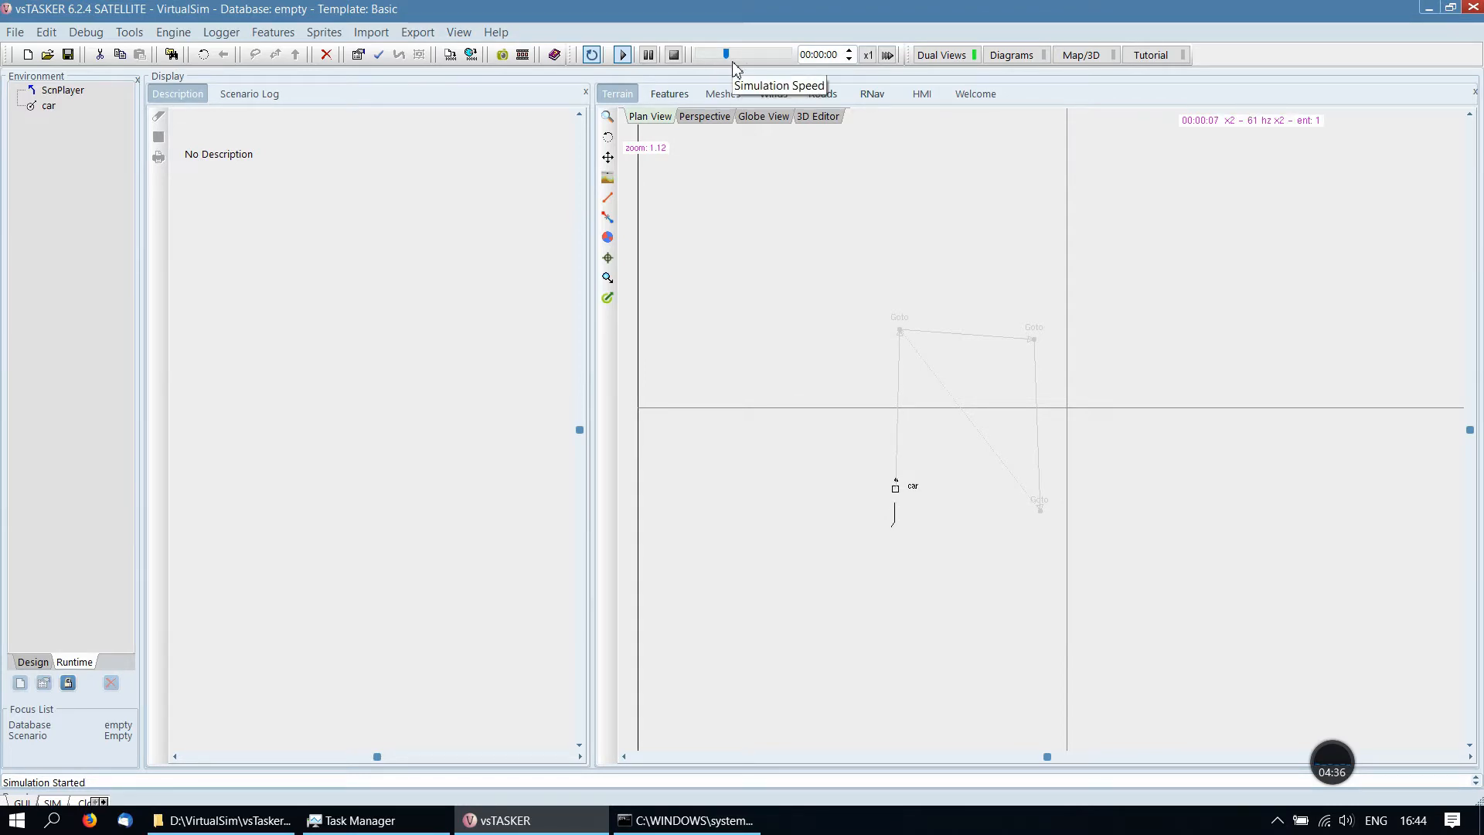
pyautogui.moveTo(726, 54); pyautogui.dragTo(734, 56)
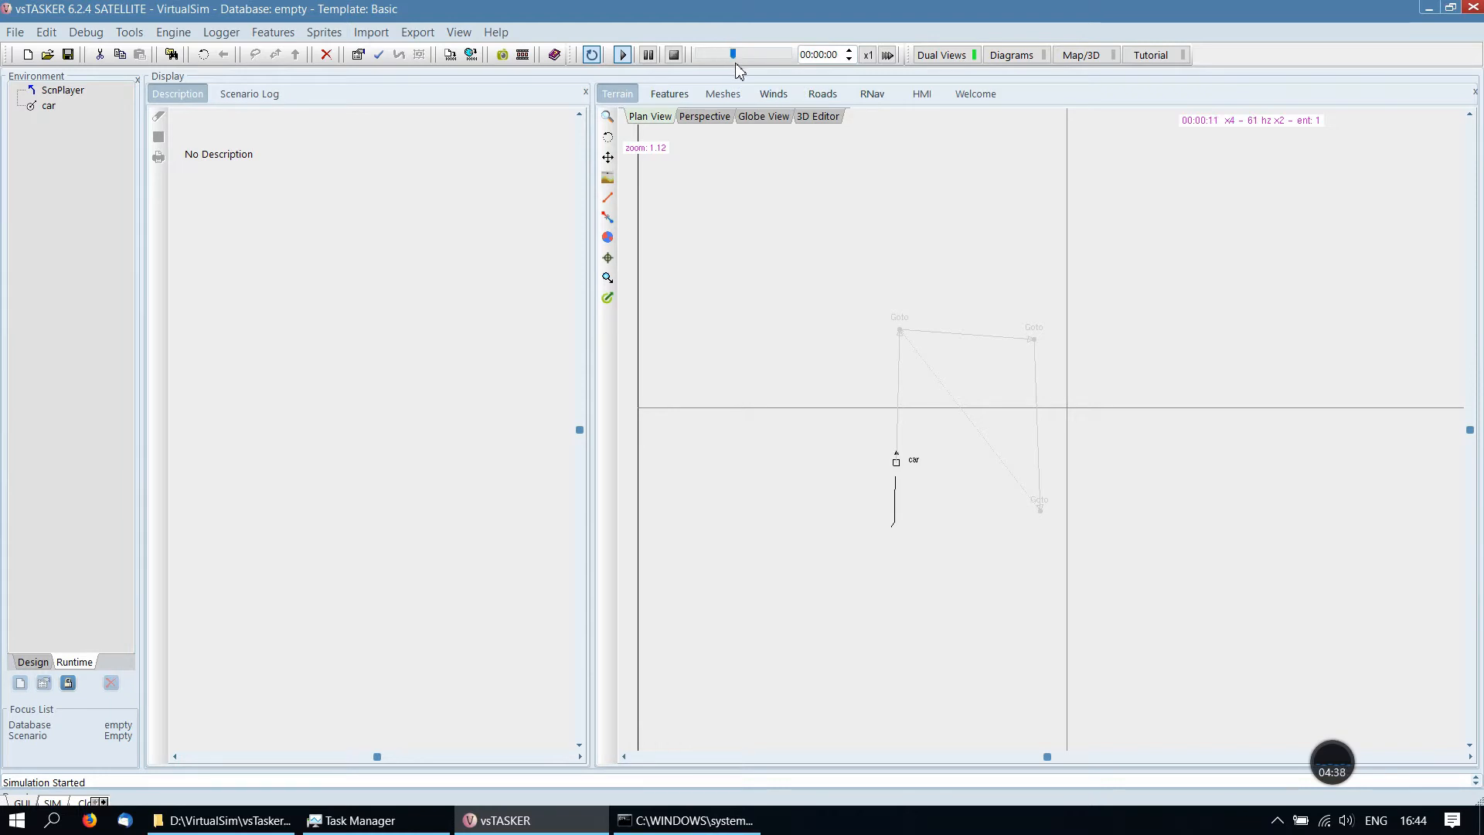
# Step: Follow the car's history track as it repeats its plan, and stop the simulation
pyautogui.scroll(3, 1011, 494)
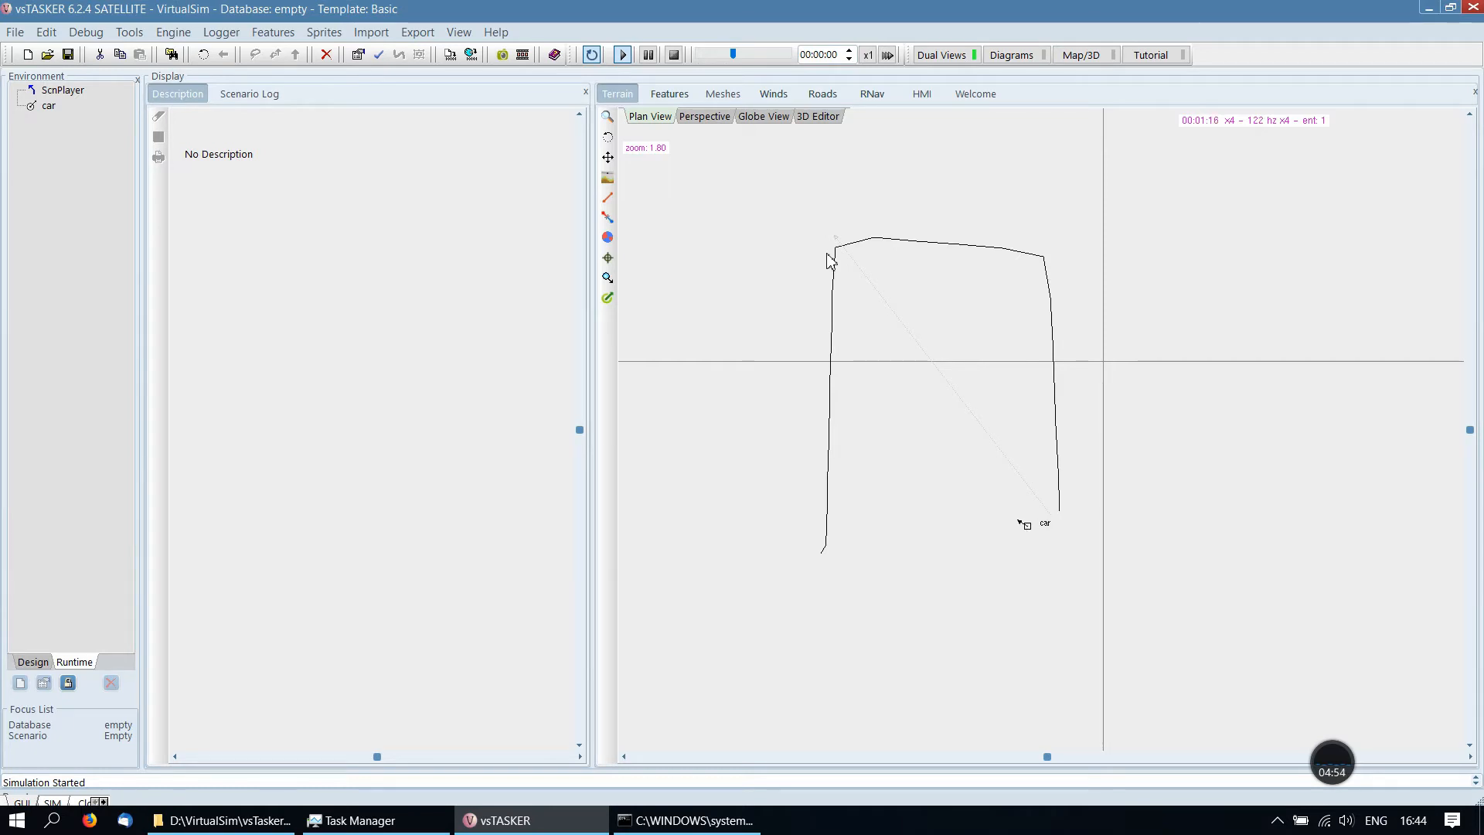
pyautogui.click(738, 820)
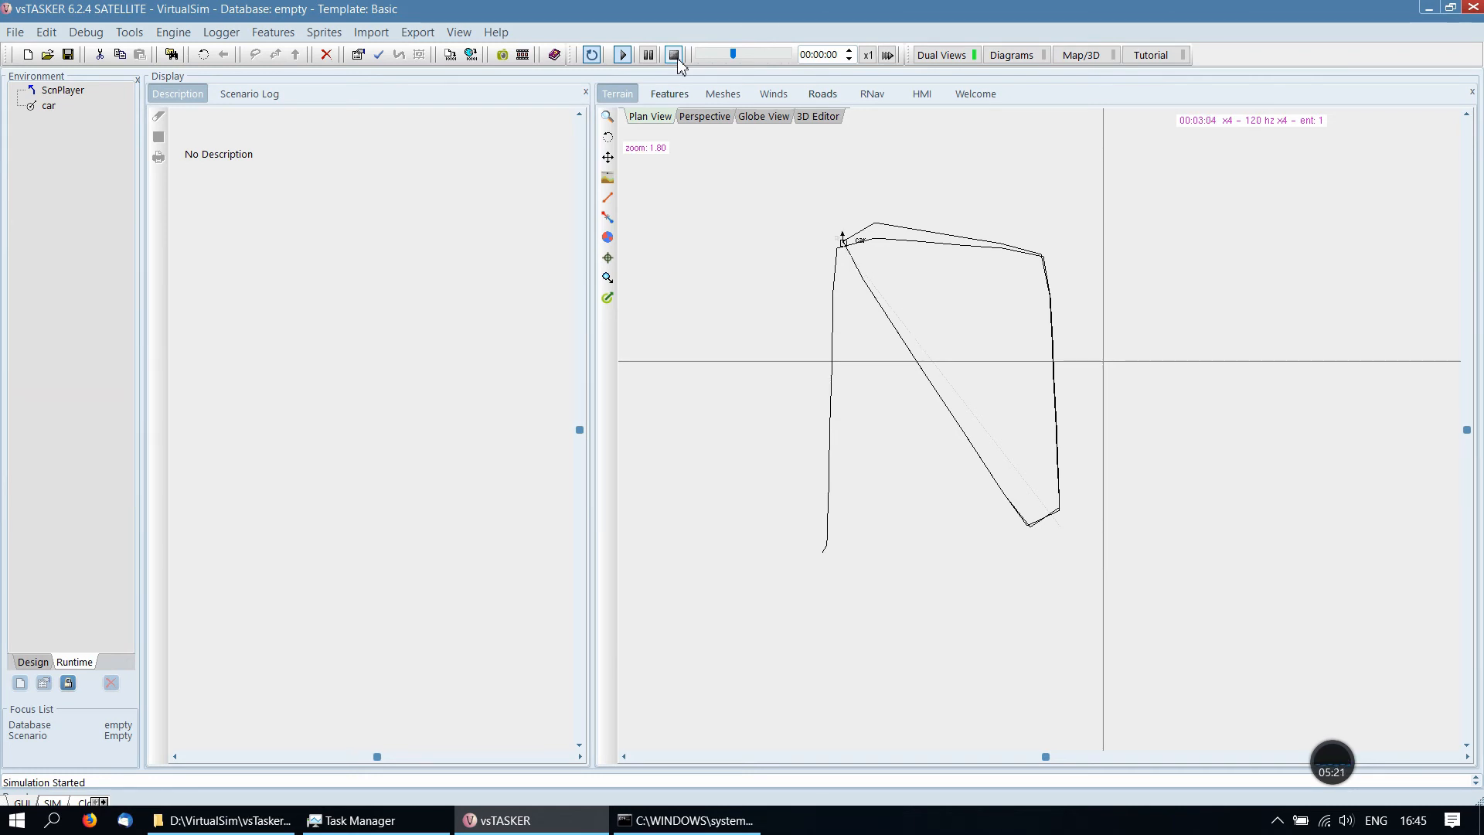
pyautogui.click(677, 59)
pyautogui.moveTo(1390, 772)
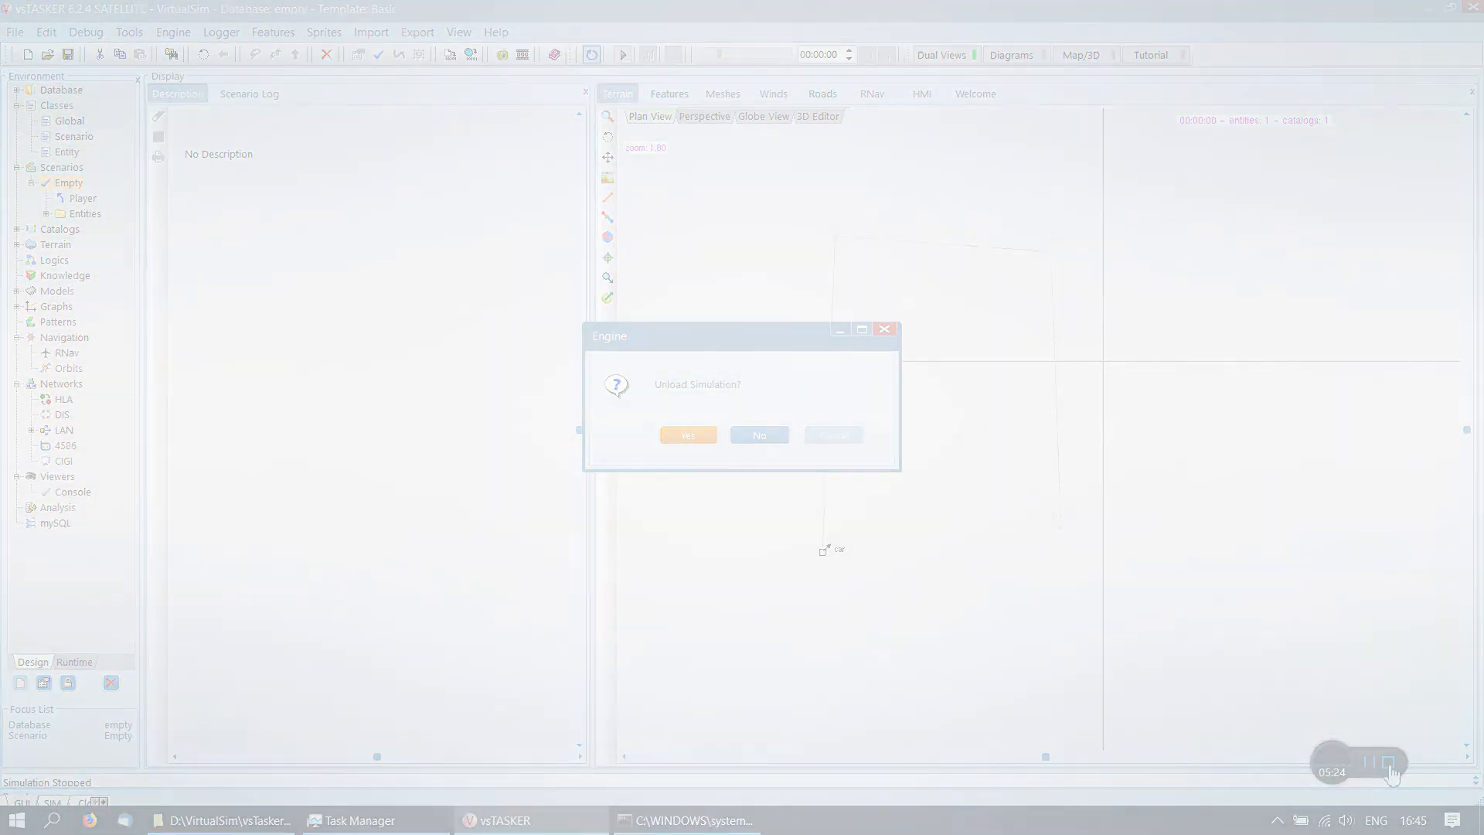